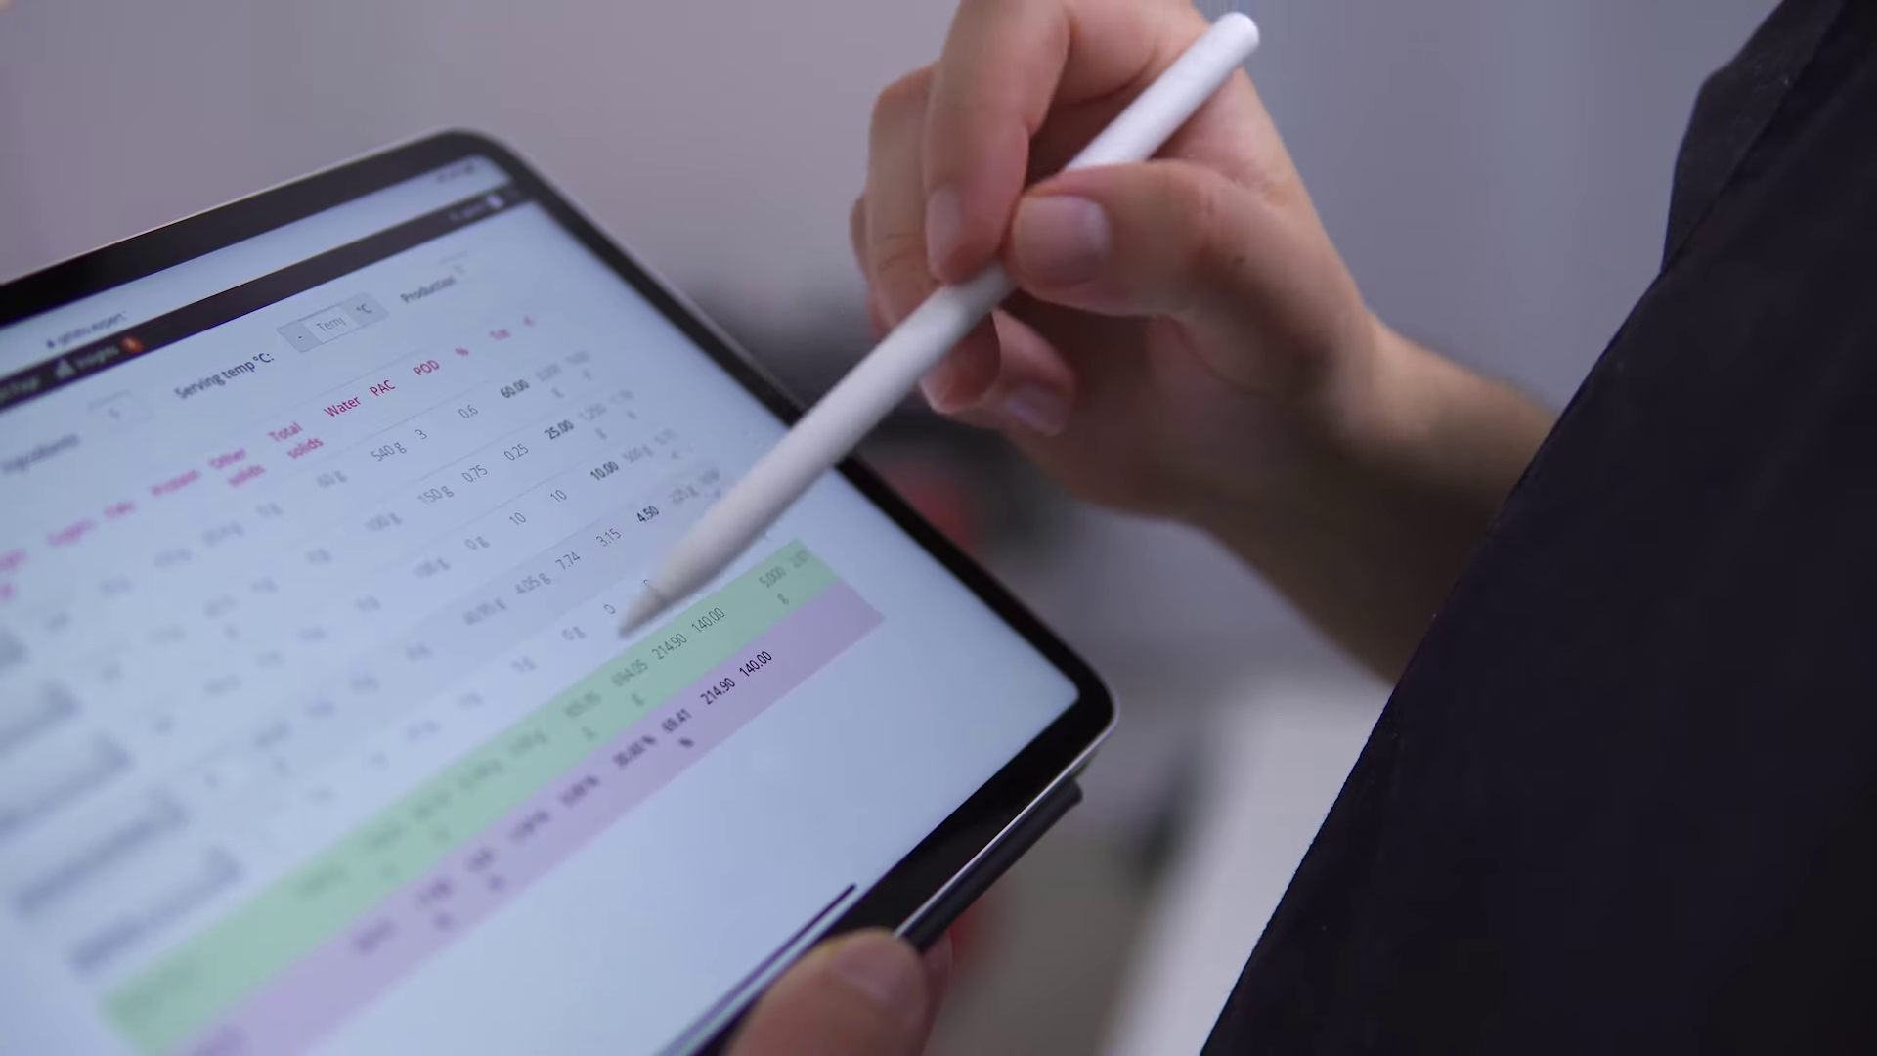
{"action": "scroll", "coordinate": [606, 684], "scroll_direction": "down", "scroll_amount": 5}
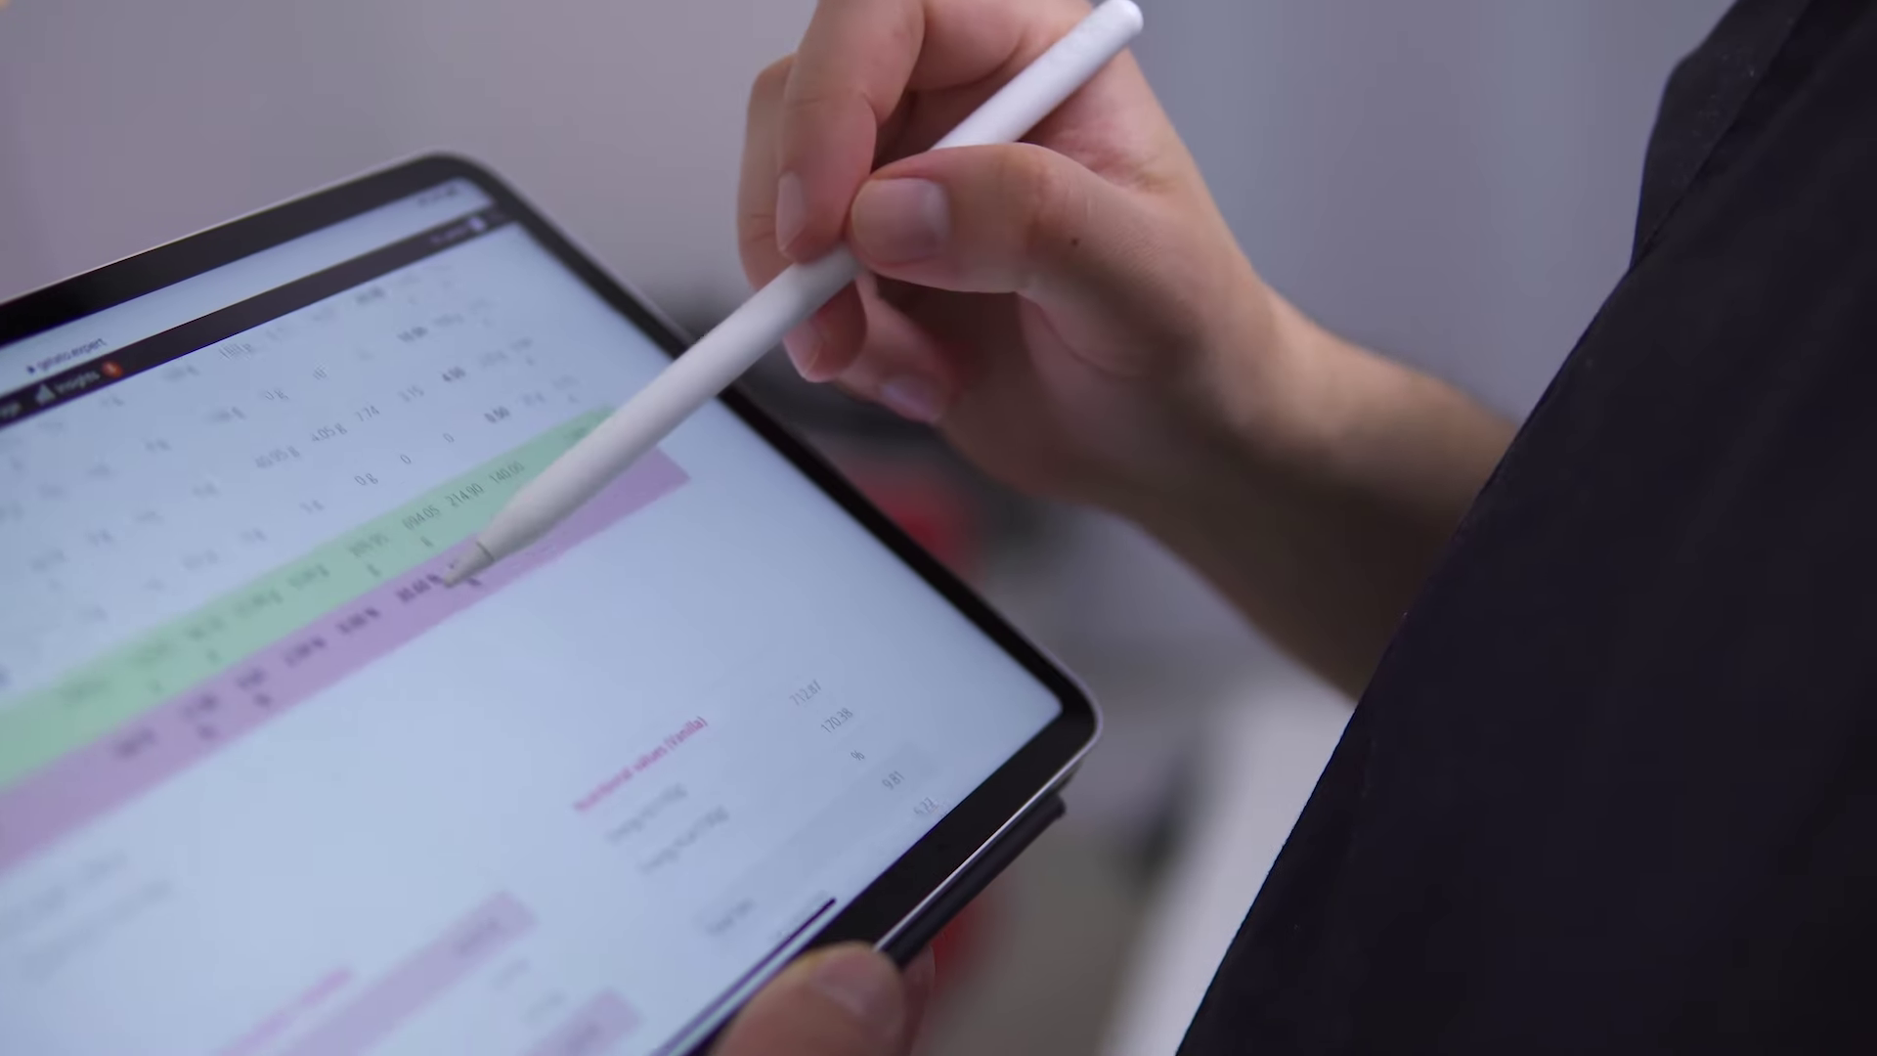
{"action": "scroll", "coordinate": [587, 635], "scroll_direction": "down", "scroll_amount": 5}
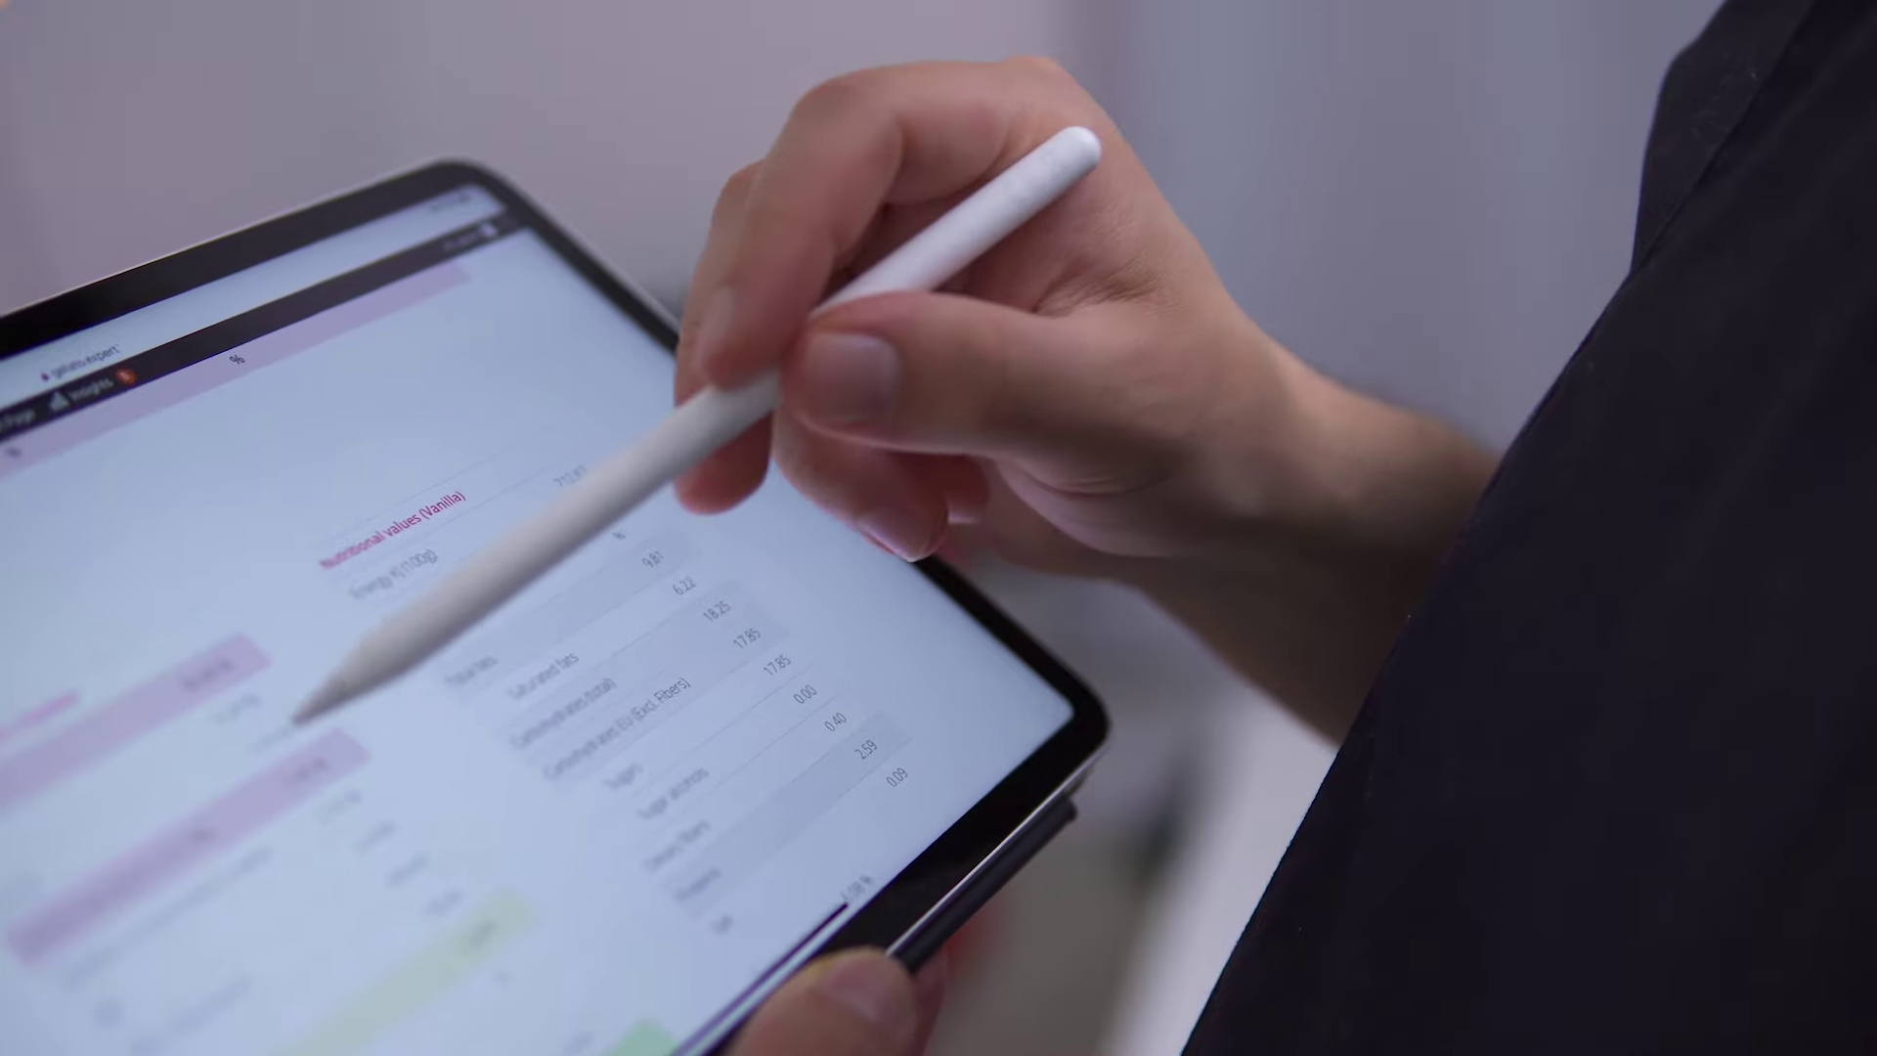
{"action": "scroll", "coordinate": [383, 712], "scroll_direction": "down", "scroll_amount": 5}
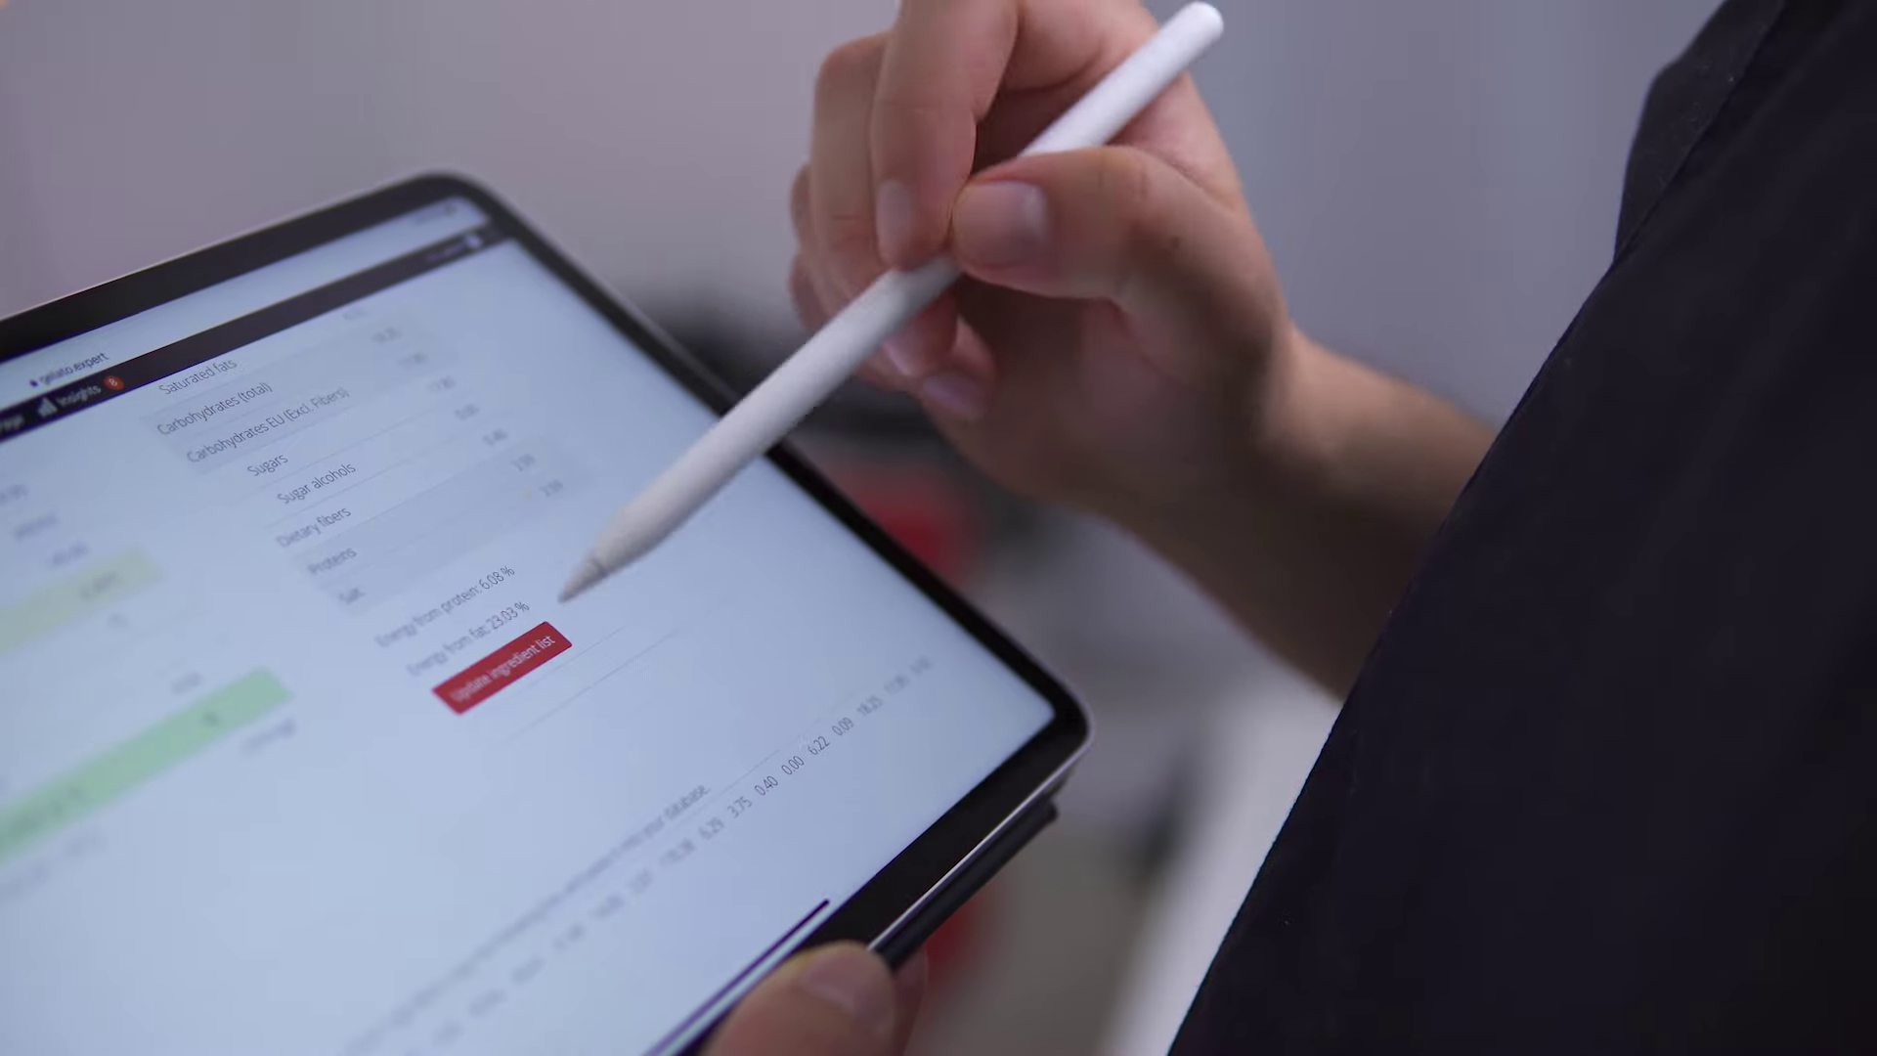
{"action": "left_click", "coordinate": [294, 796]}
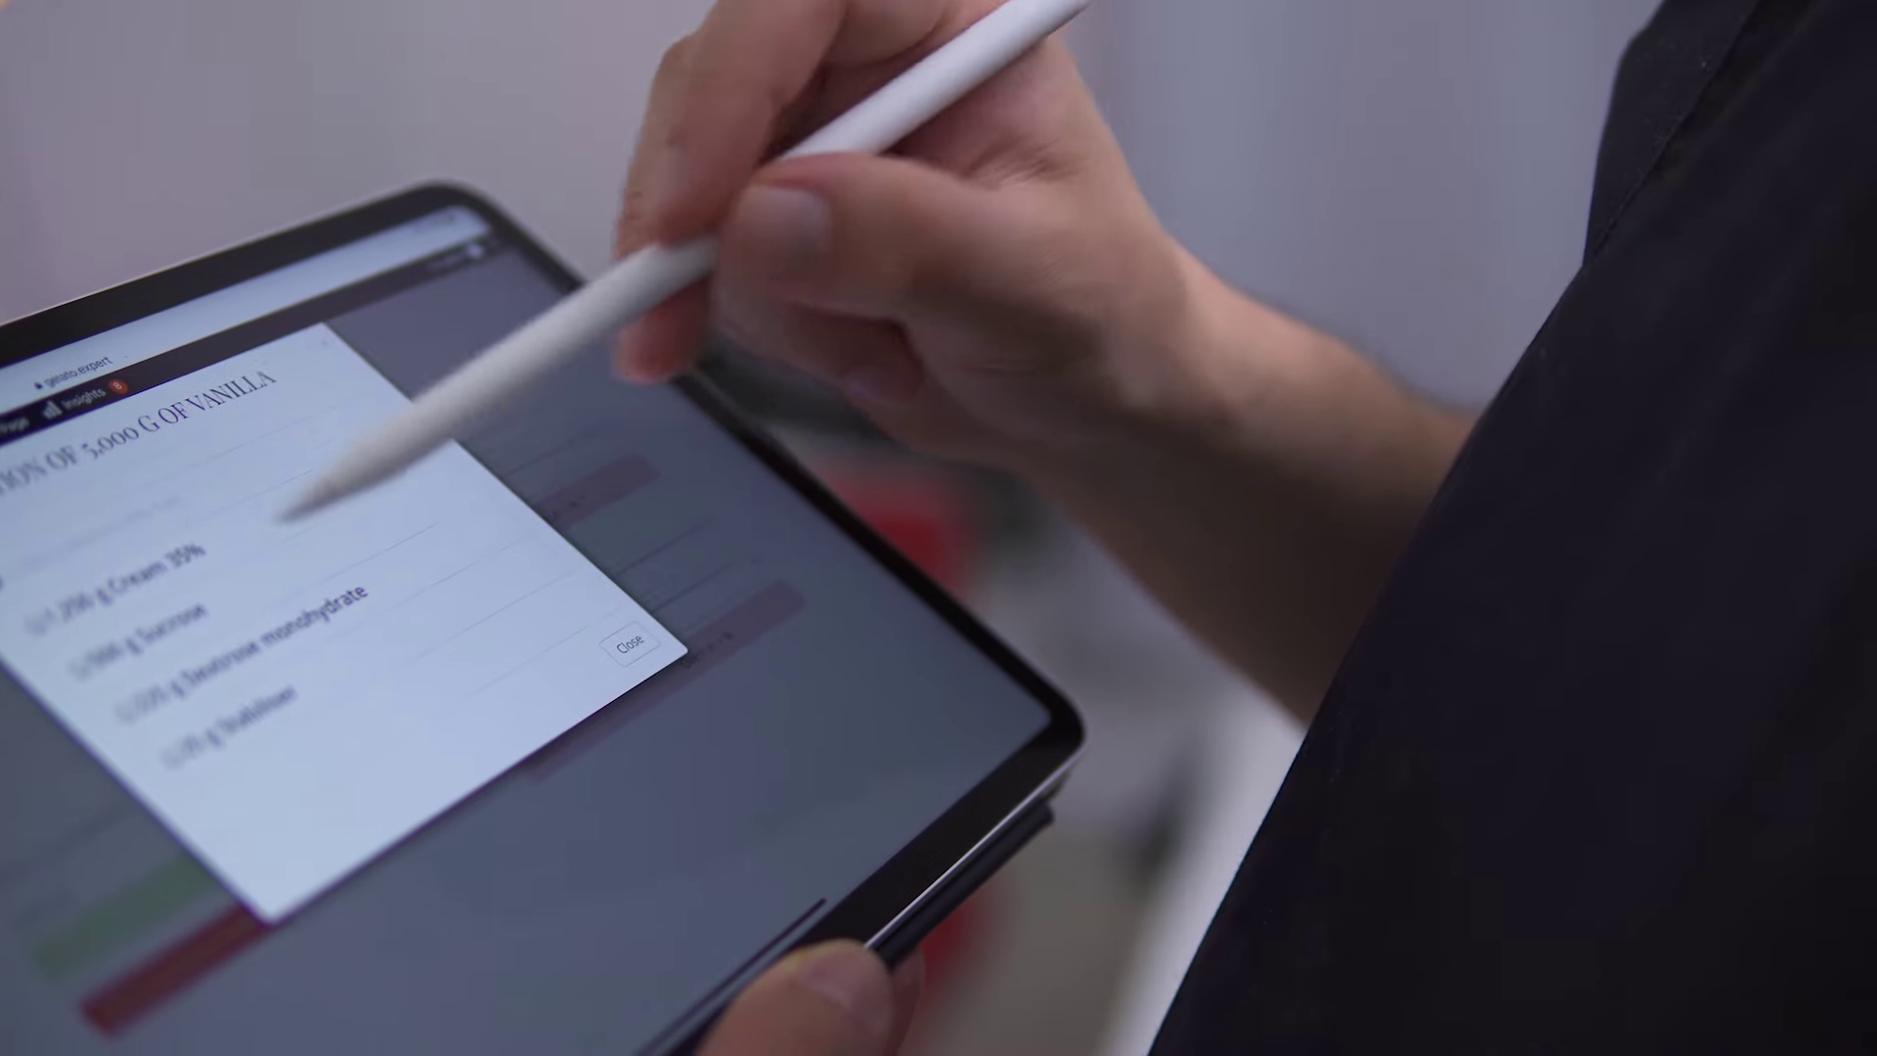
{"action": "left_click", "coordinate": [185, 538]}
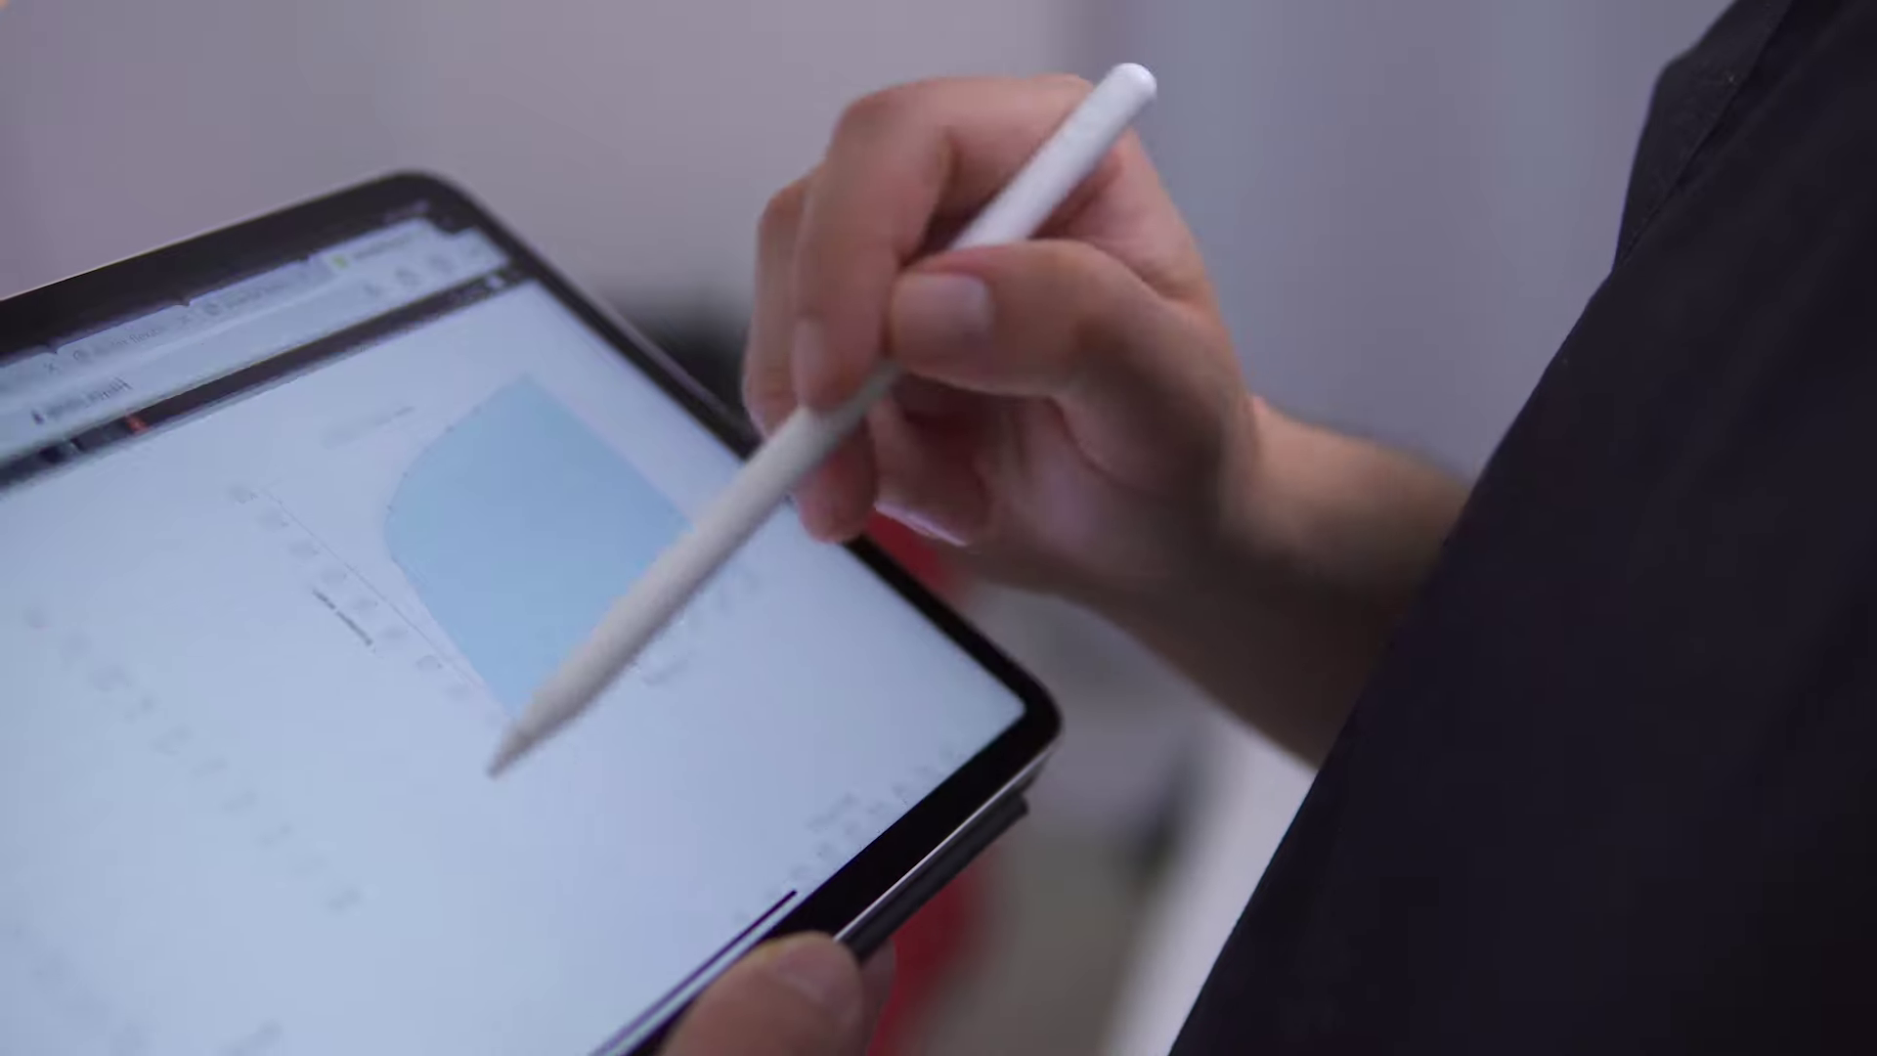
{"action": "scroll", "coordinate": [494, 754], "scroll_direction": "down", "scroll_amount": 5}
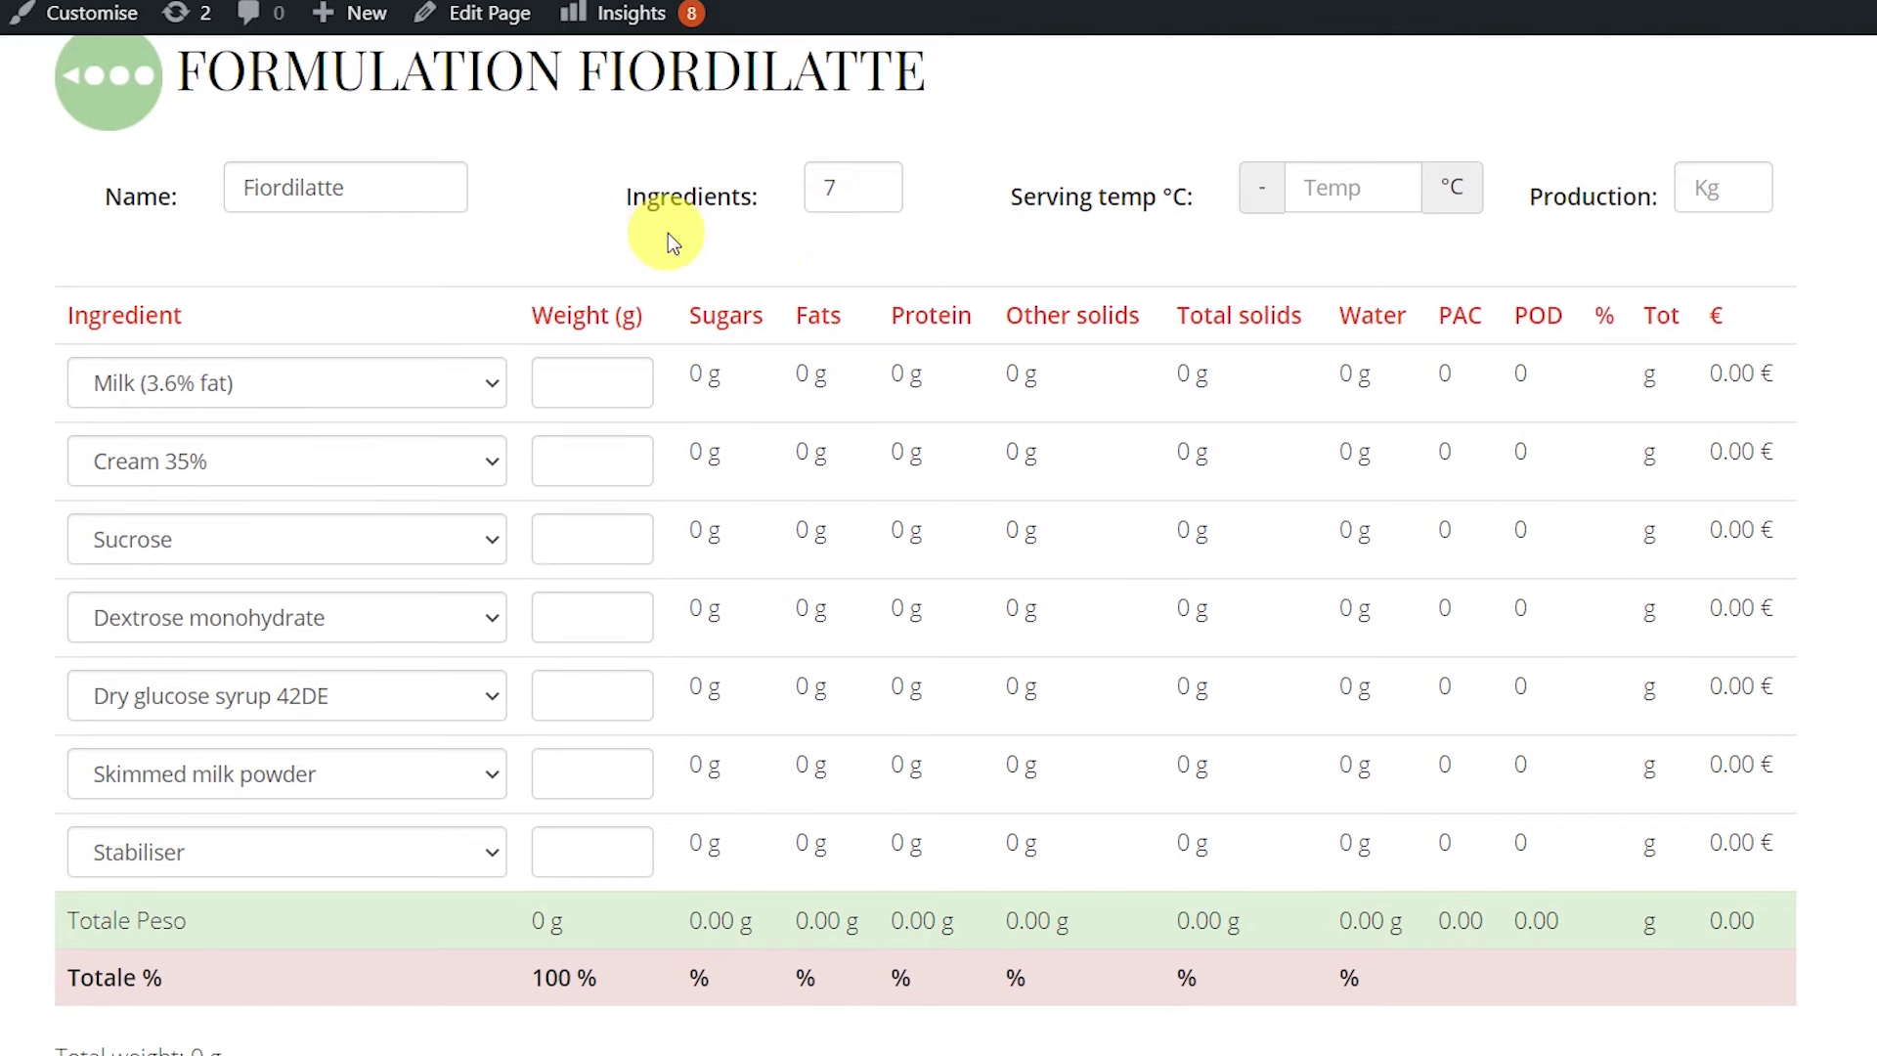
Step: Browse the ingredient options available for the first row of the Fiordilatte formulation
{"action": "scroll", "coordinate": [667, 233], "scroll_direction": "up", "scroll_amount": 2}
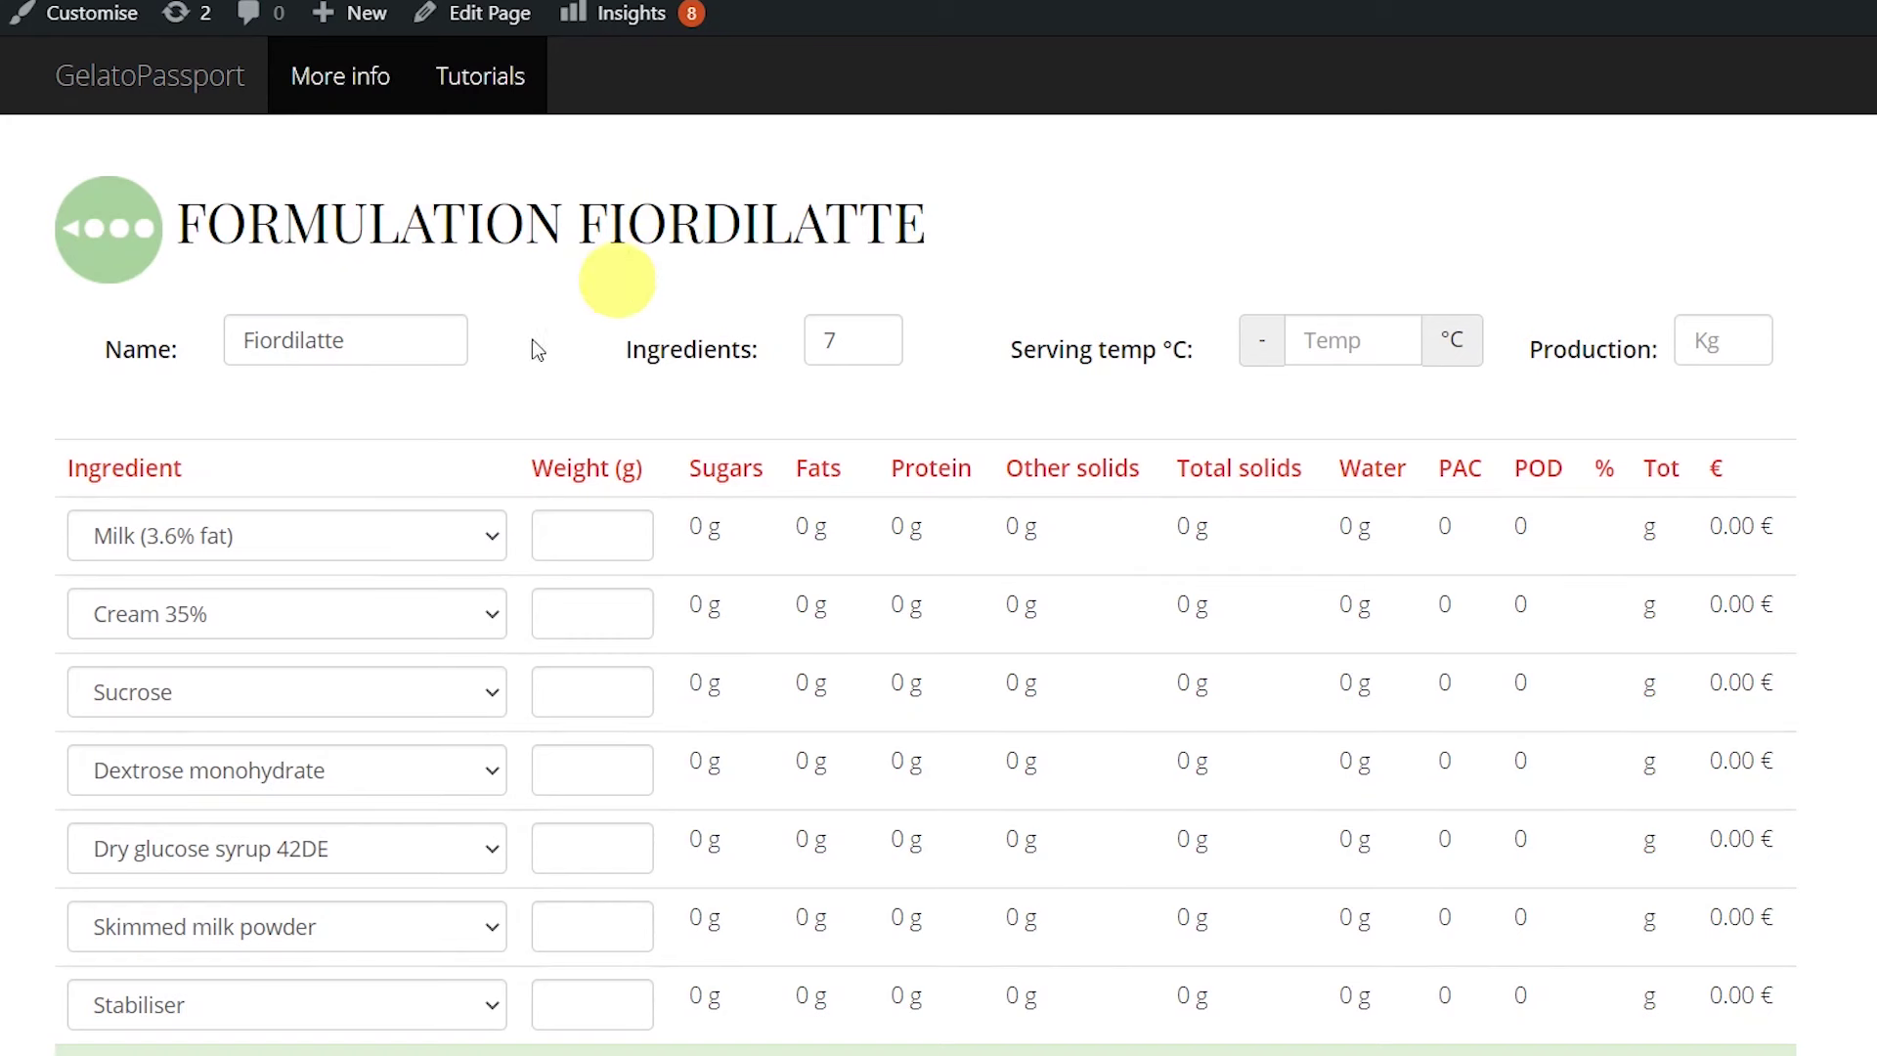
{"action": "left_click", "coordinate": [389, 531]}
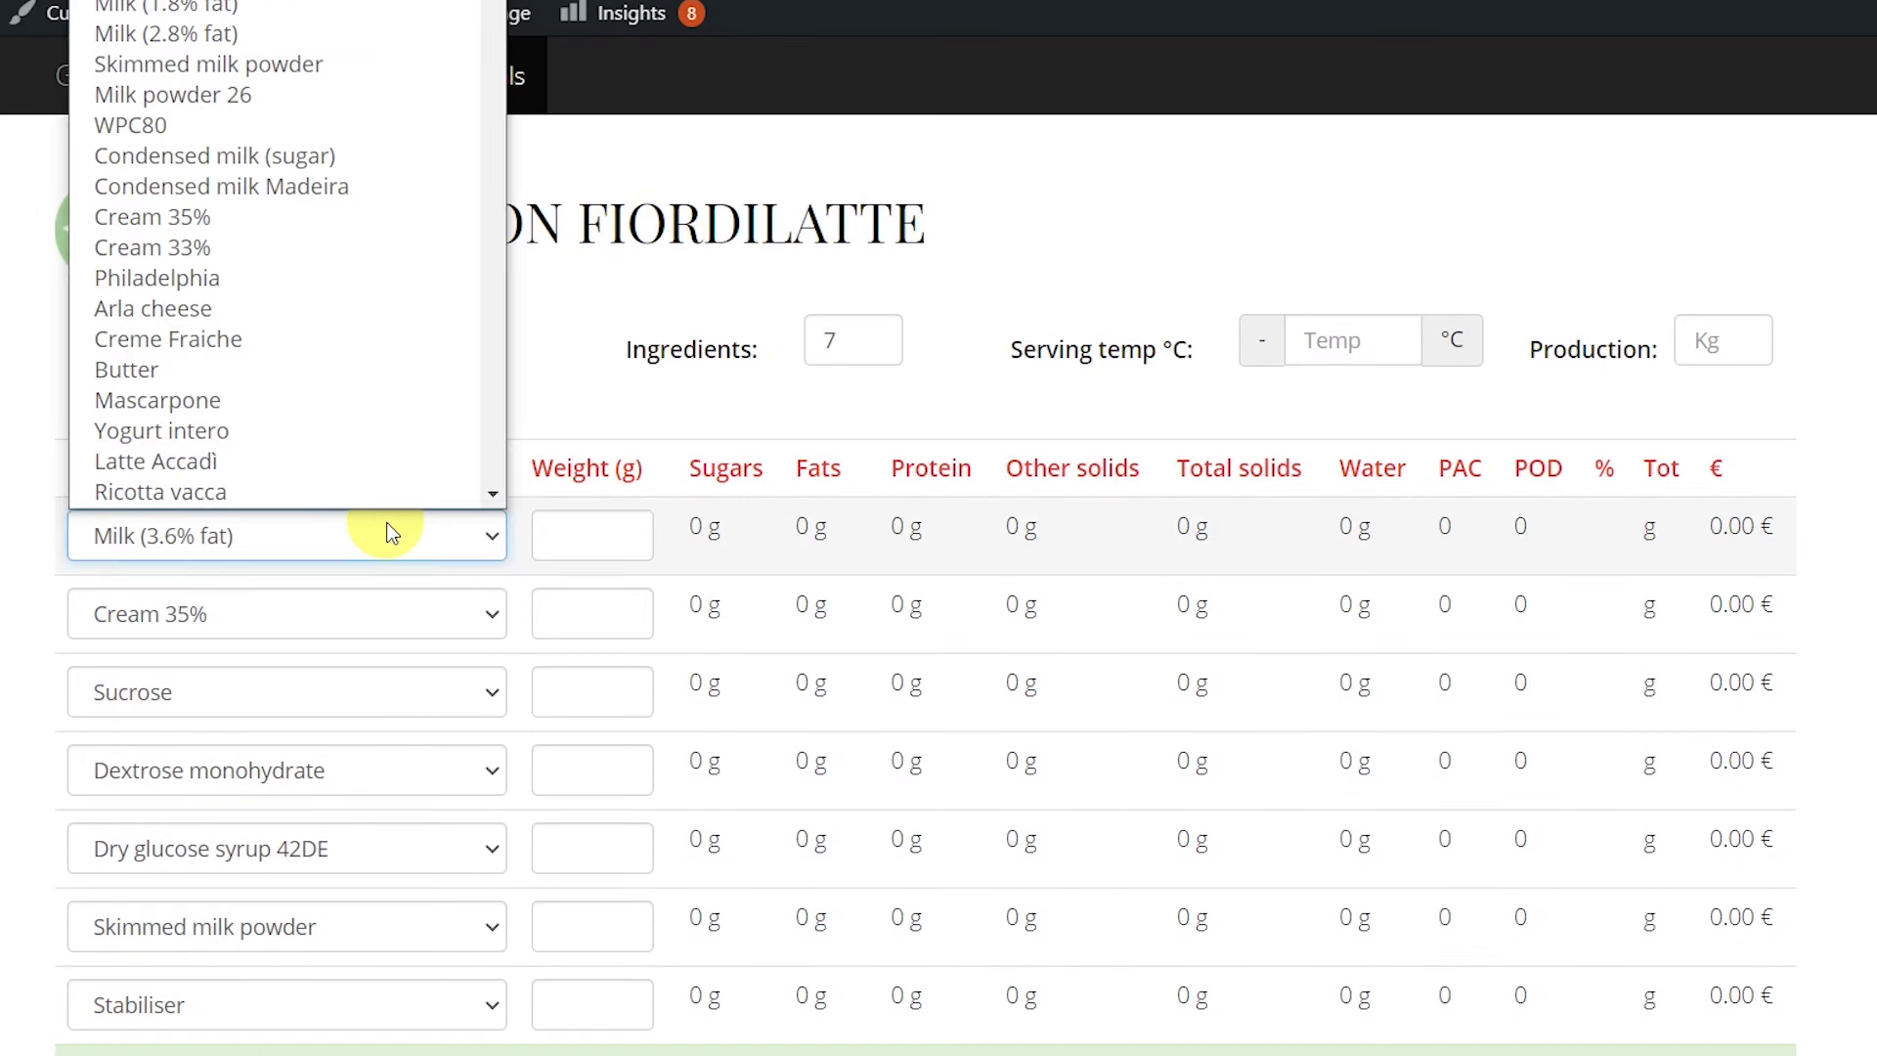
{"action": "scroll", "coordinate": [285, 391], "scroll_direction": "down", "scroll_amount": 1}
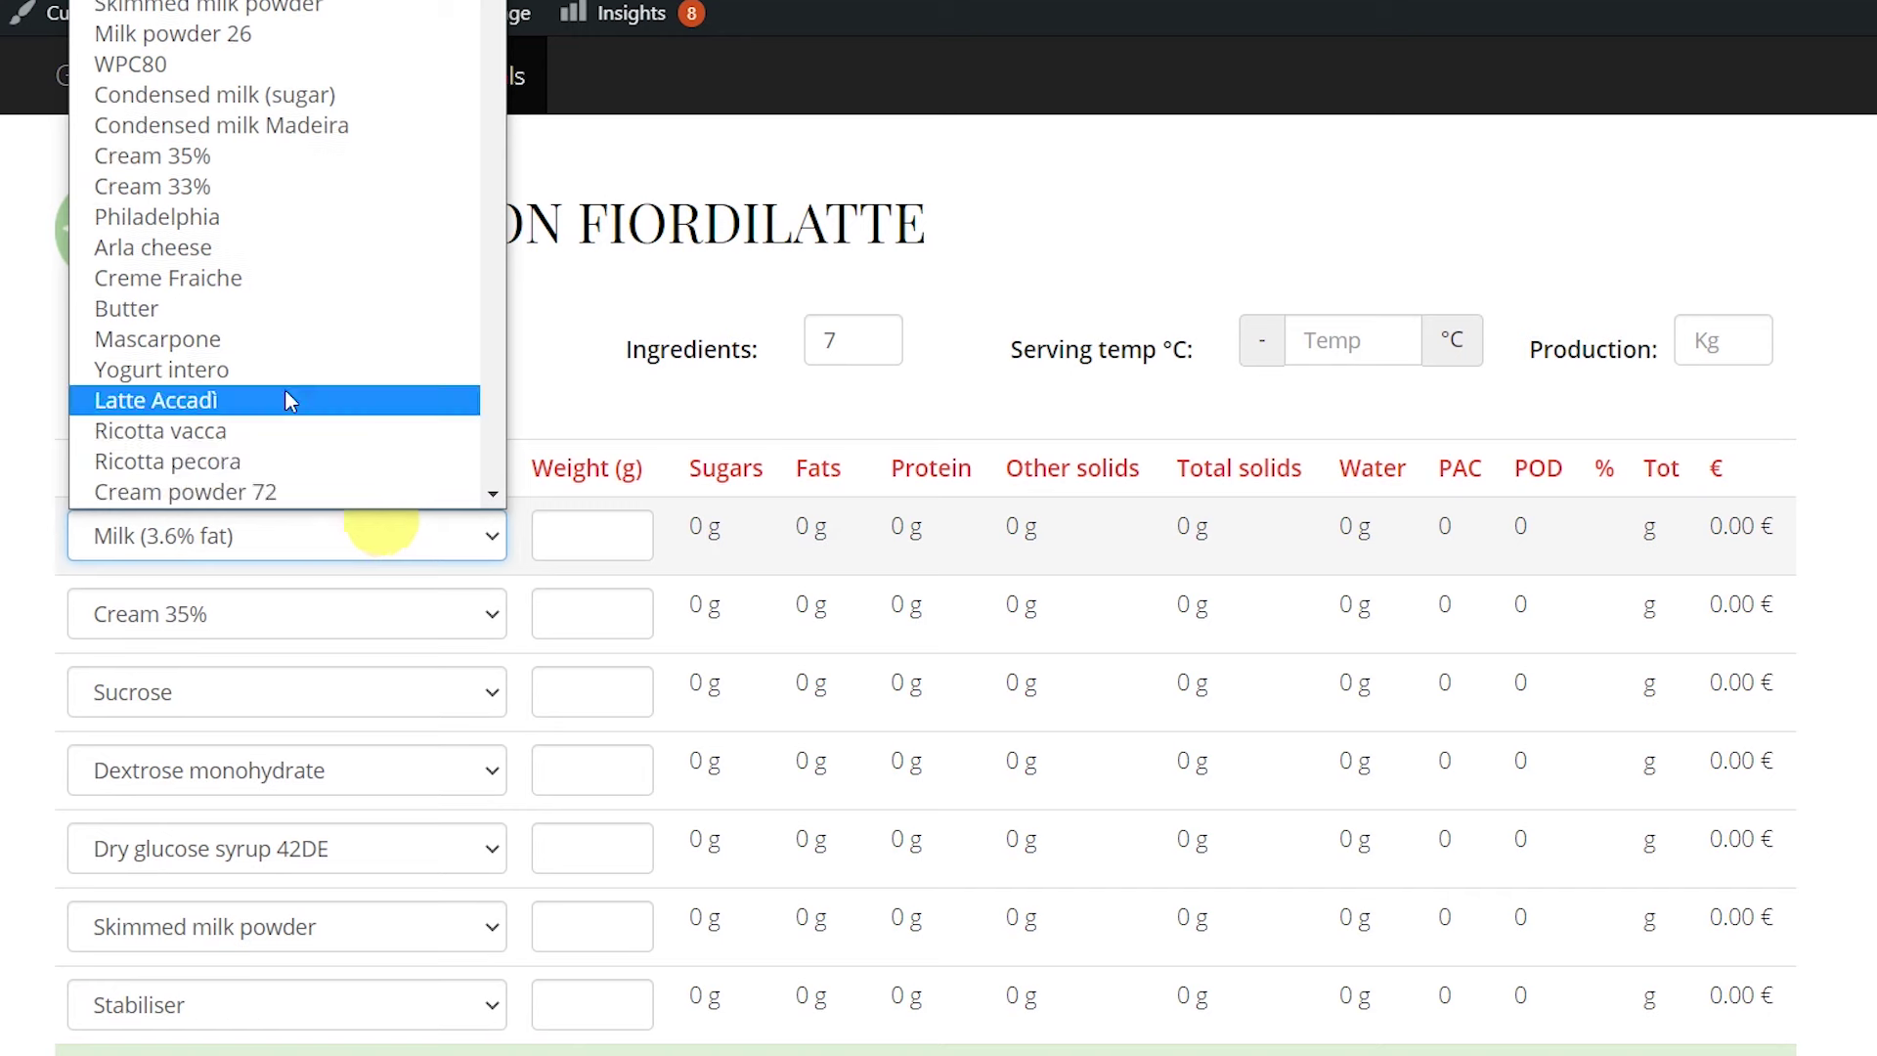
{"action": "left_click", "coordinate": [900, 402]}
{"action": "scroll", "coordinate": [366, 602], "scroll_direction": "down", "scroll_amount": 3}
{"action": "scroll", "coordinate": [866, 200], "scroll_direction": "up", "scroll_amount": 2}
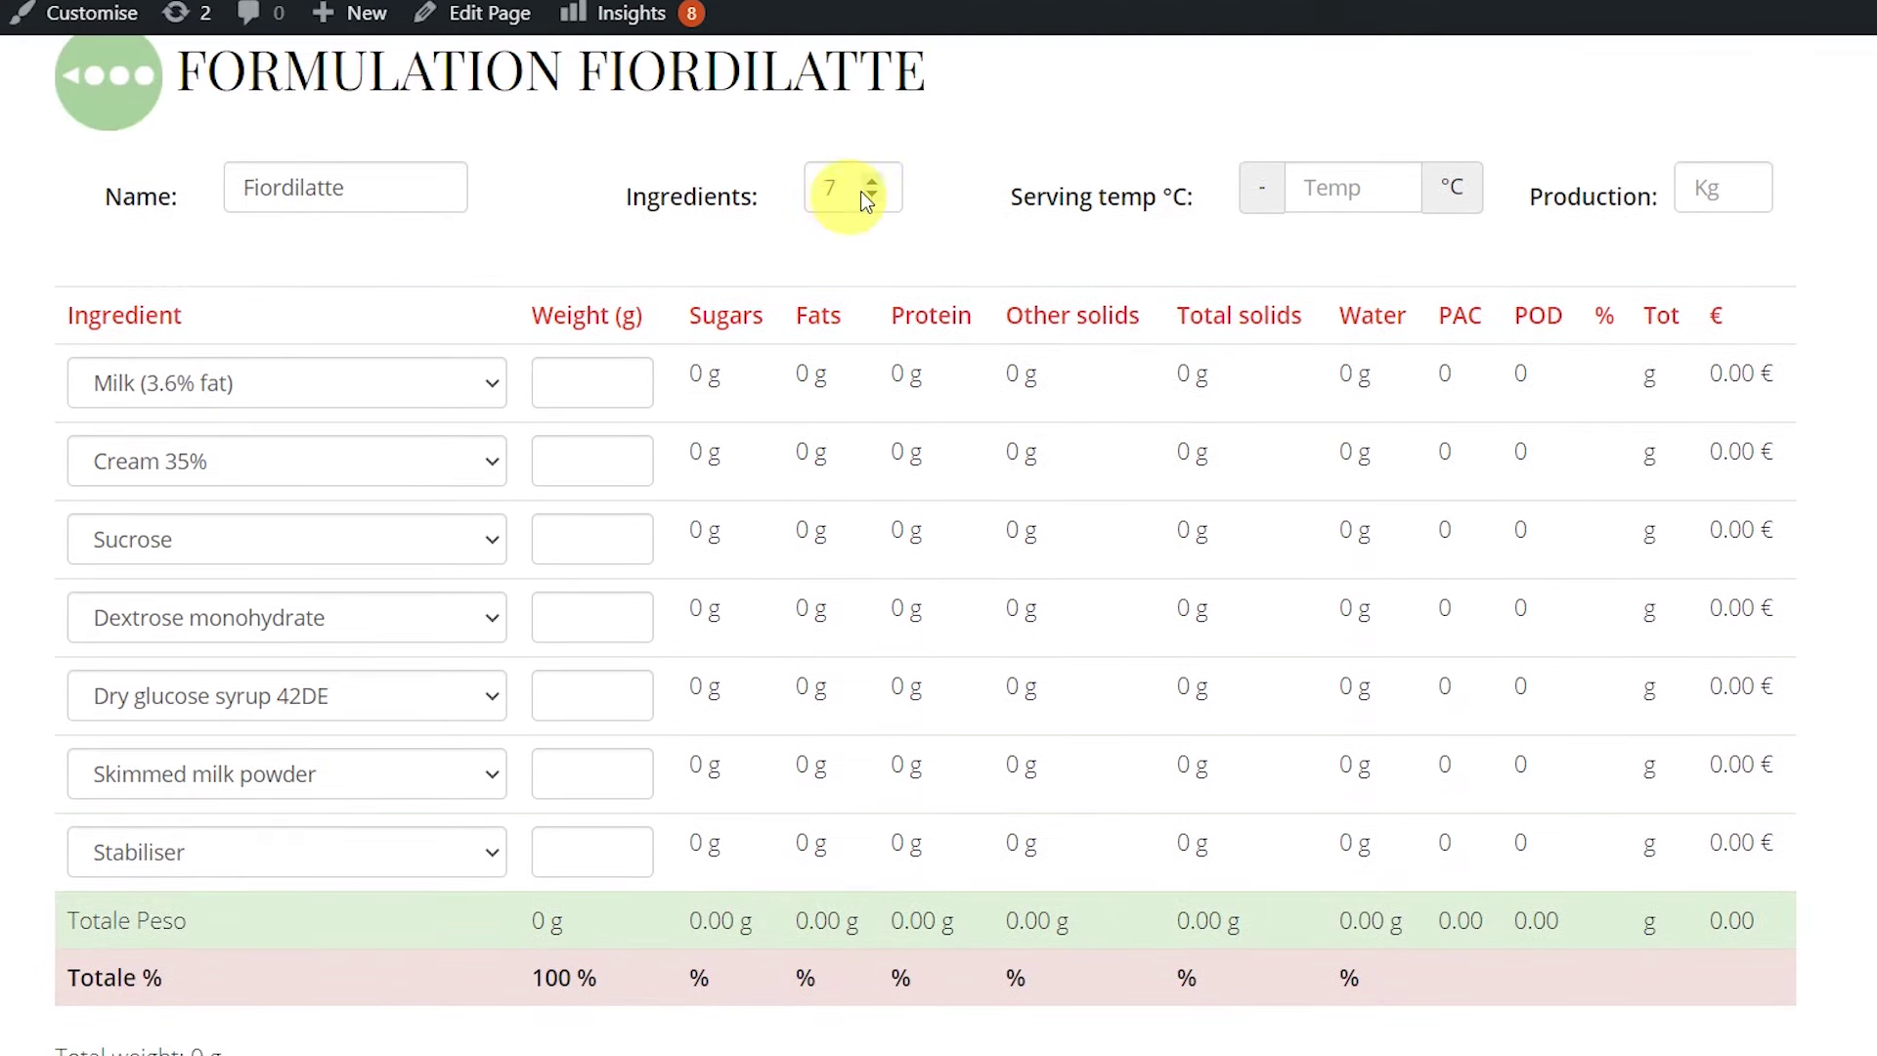
Step: Try an eighth ingredient row in the formulation, then return the ingredient count to 7
{"action": "left_click", "coordinate": [873, 184]}
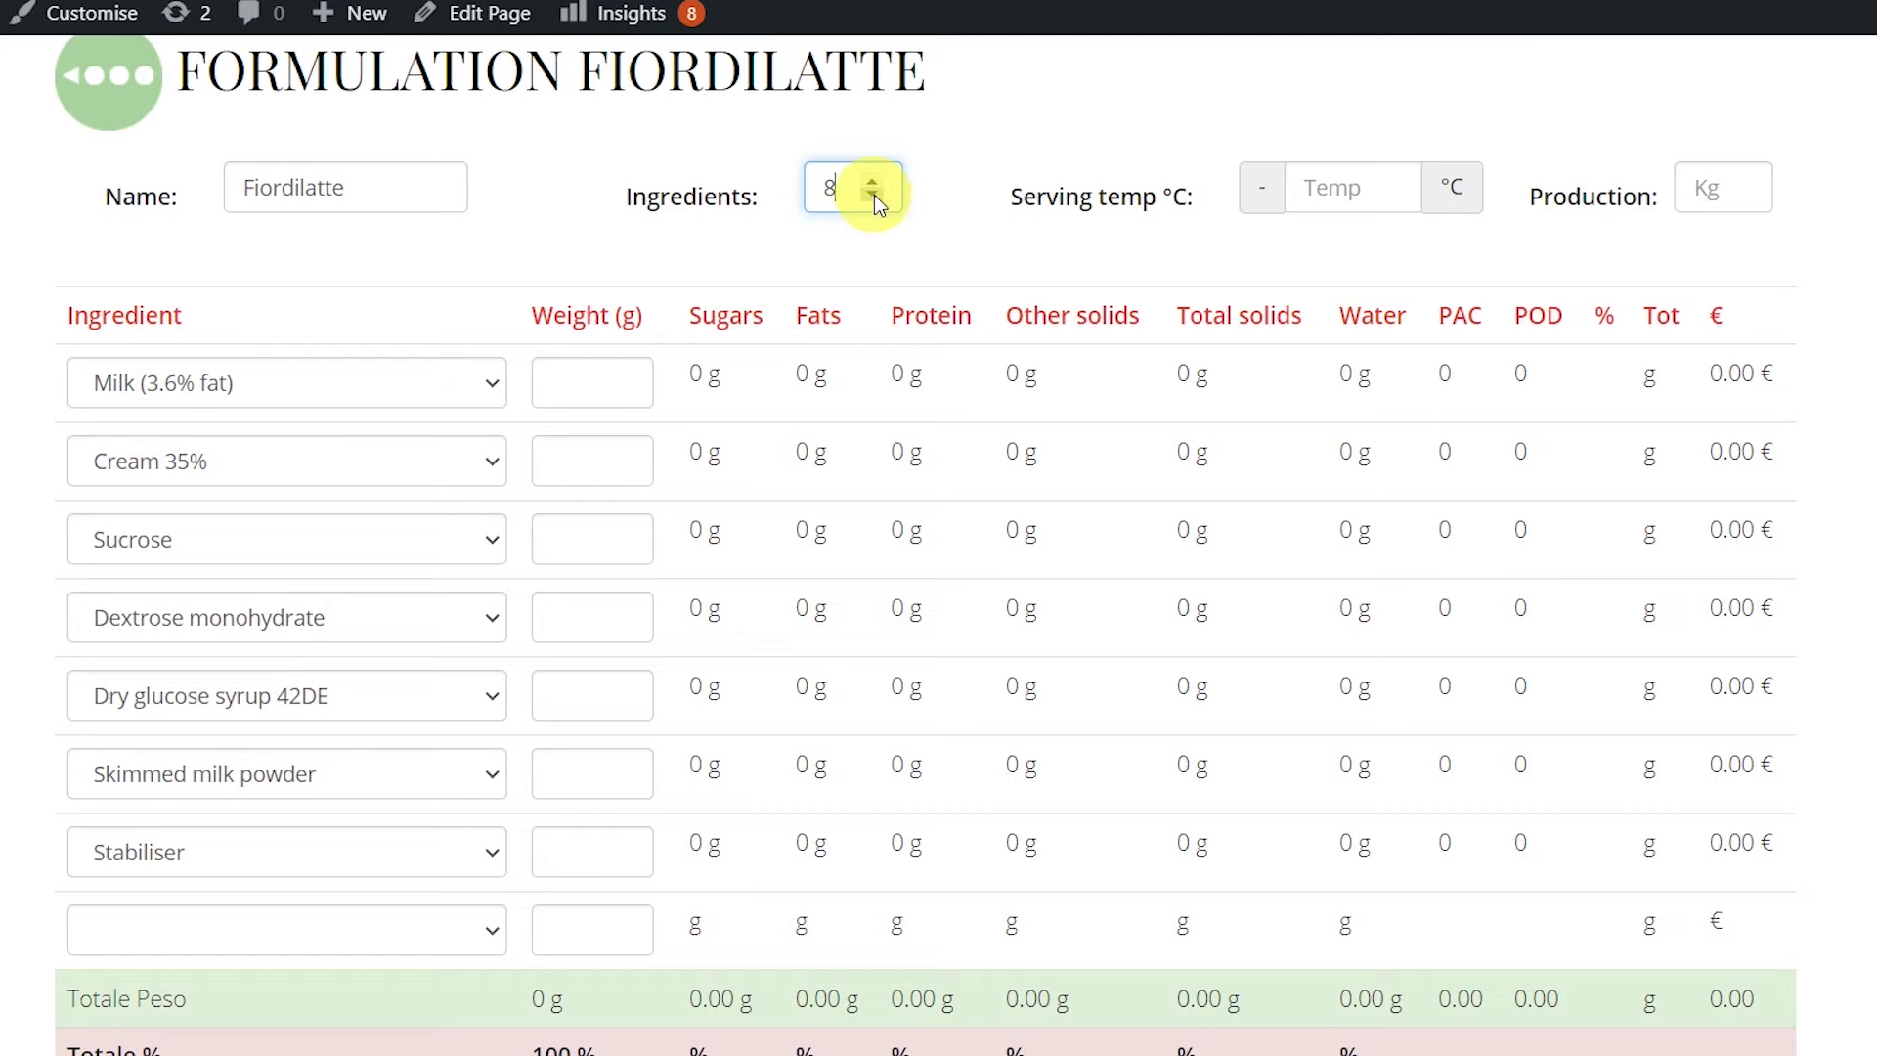
{"action": "left_click", "coordinate": [873, 195]}
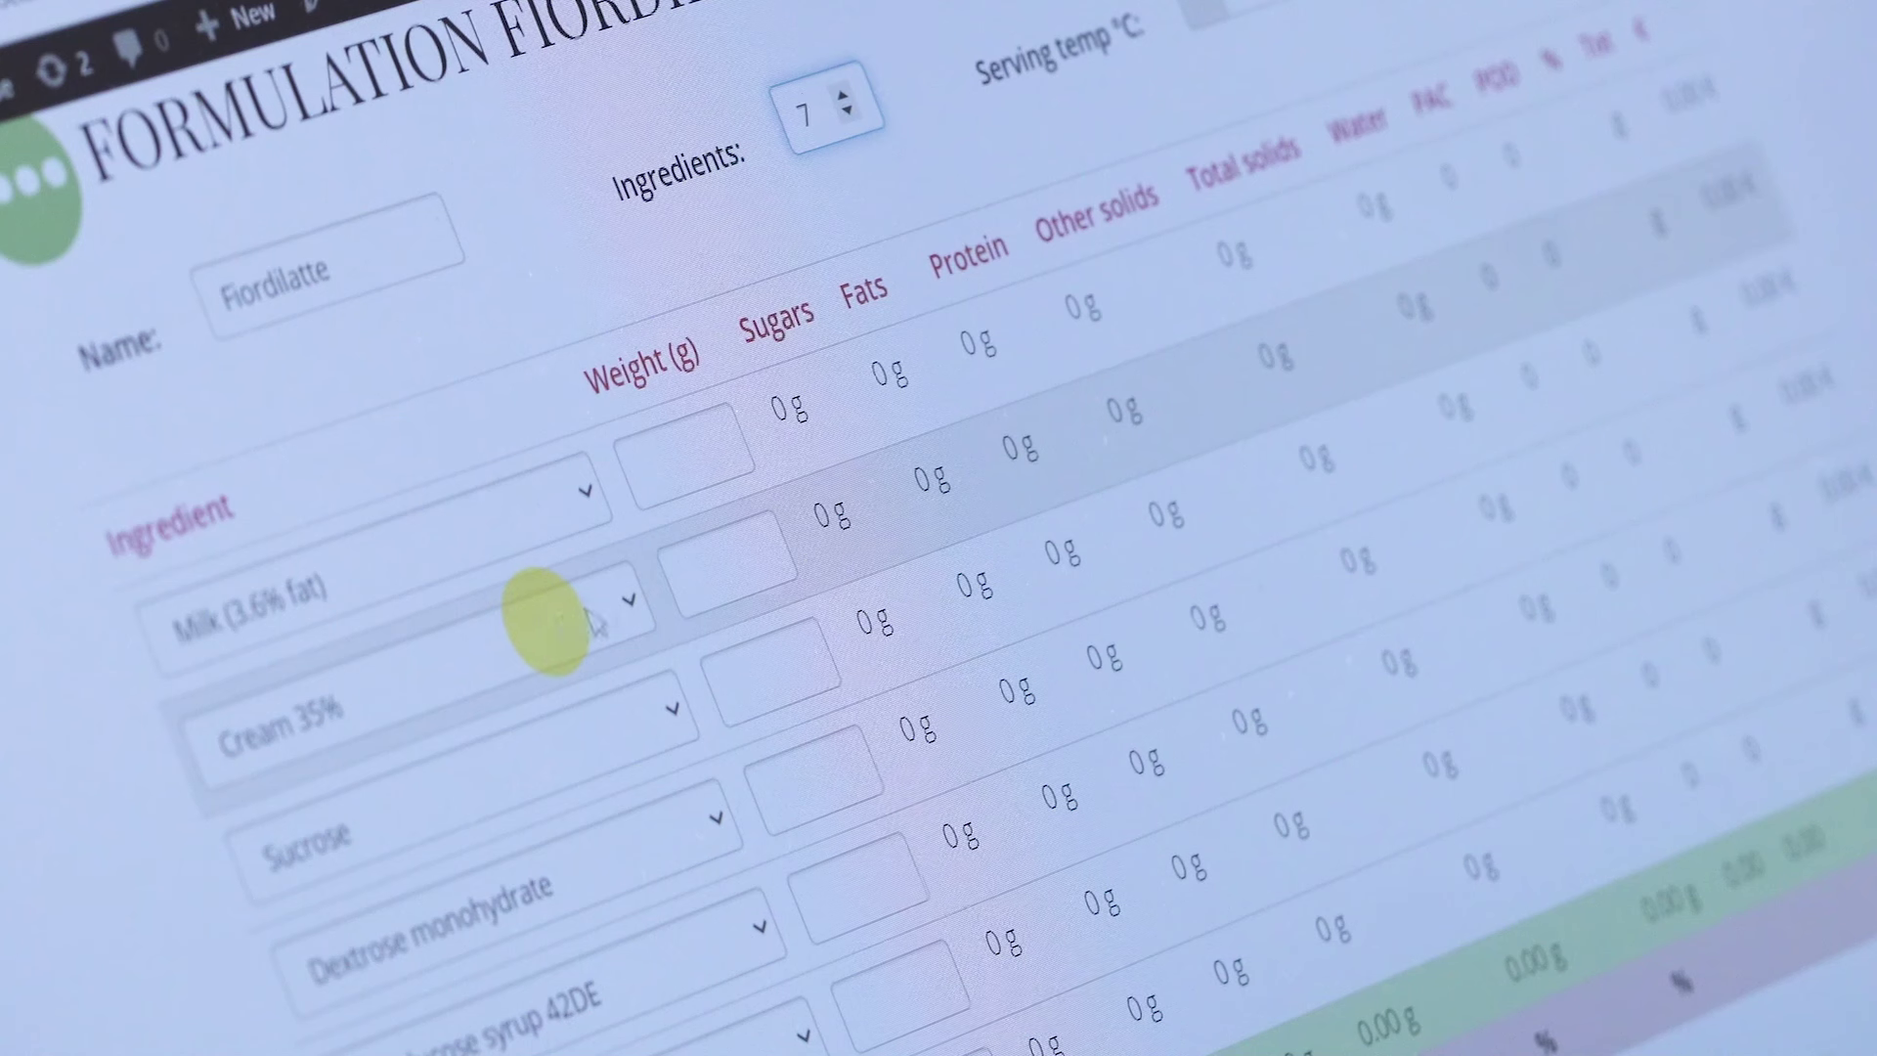
Step: Set the weights of Cream 35% to 200 g, Stabiliser to 5 g and Skimmed milk powder to 45 g
{"action": "left_click", "coordinate": [754, 561]}
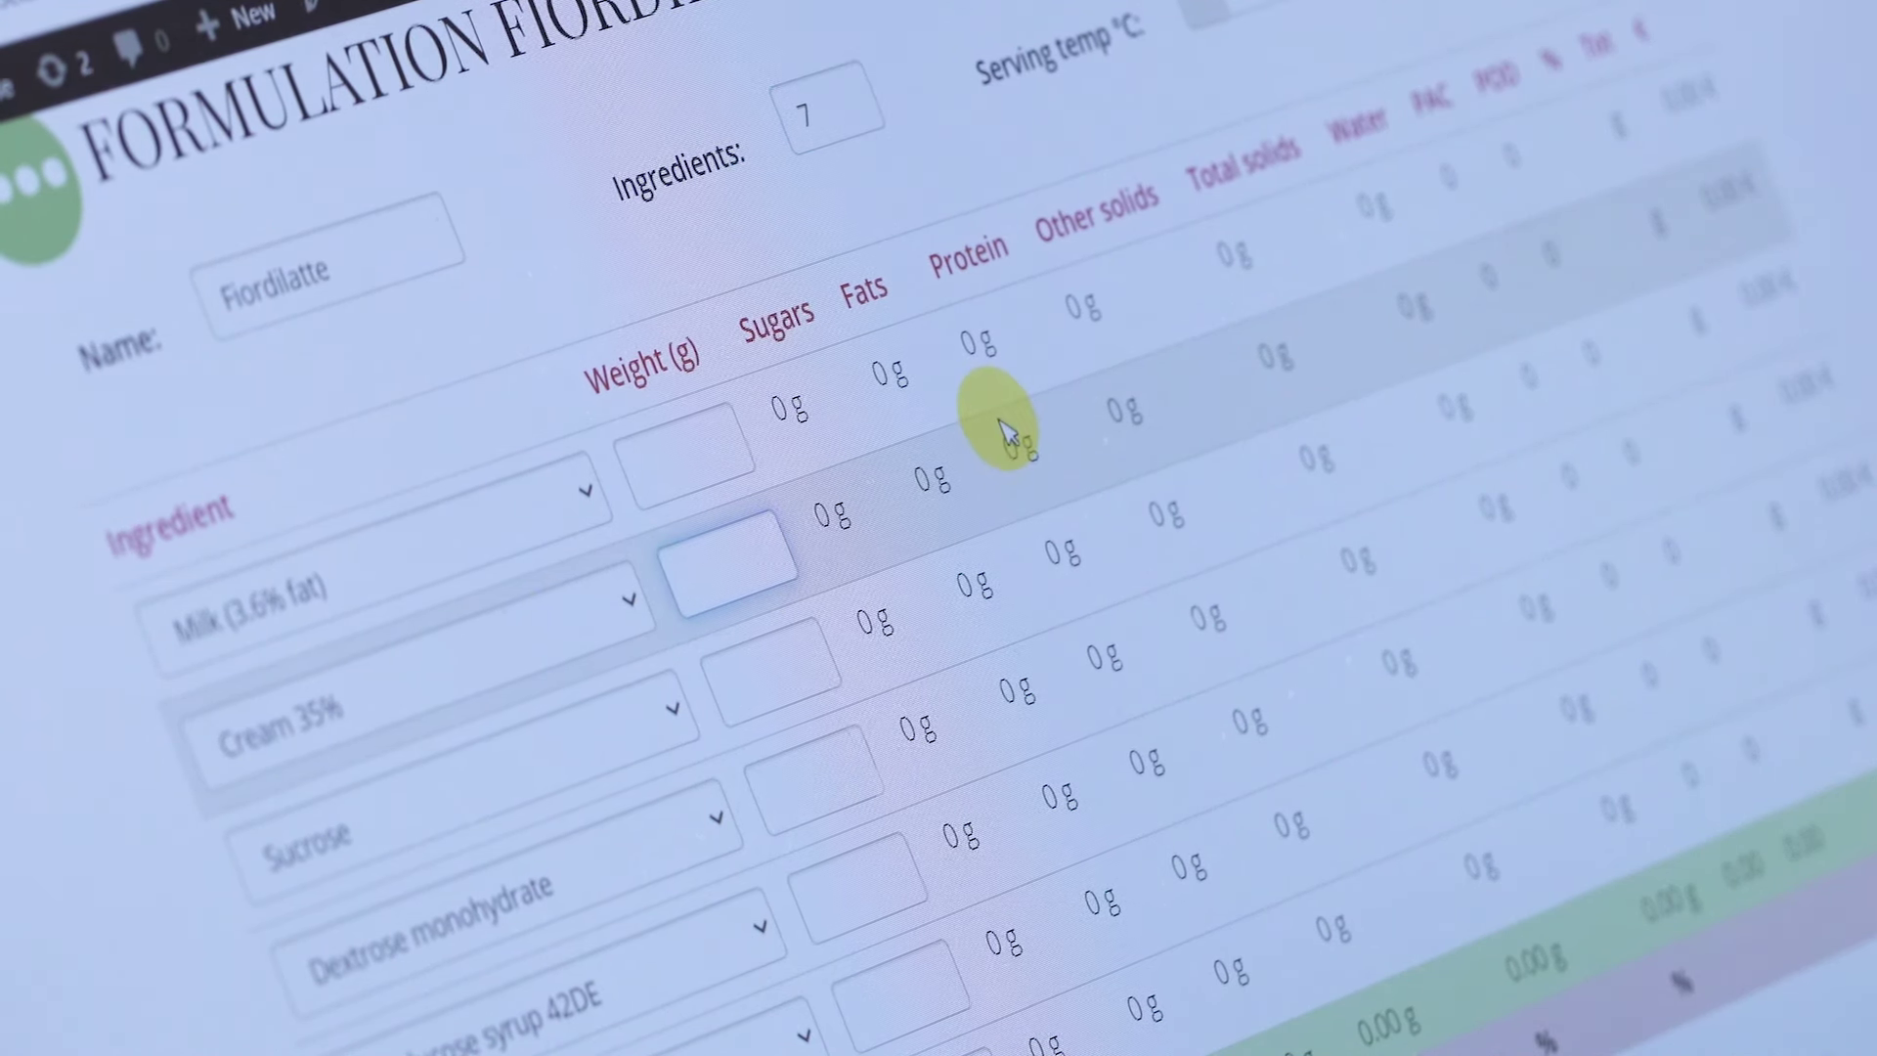
{"action": "type", "text": "200"}
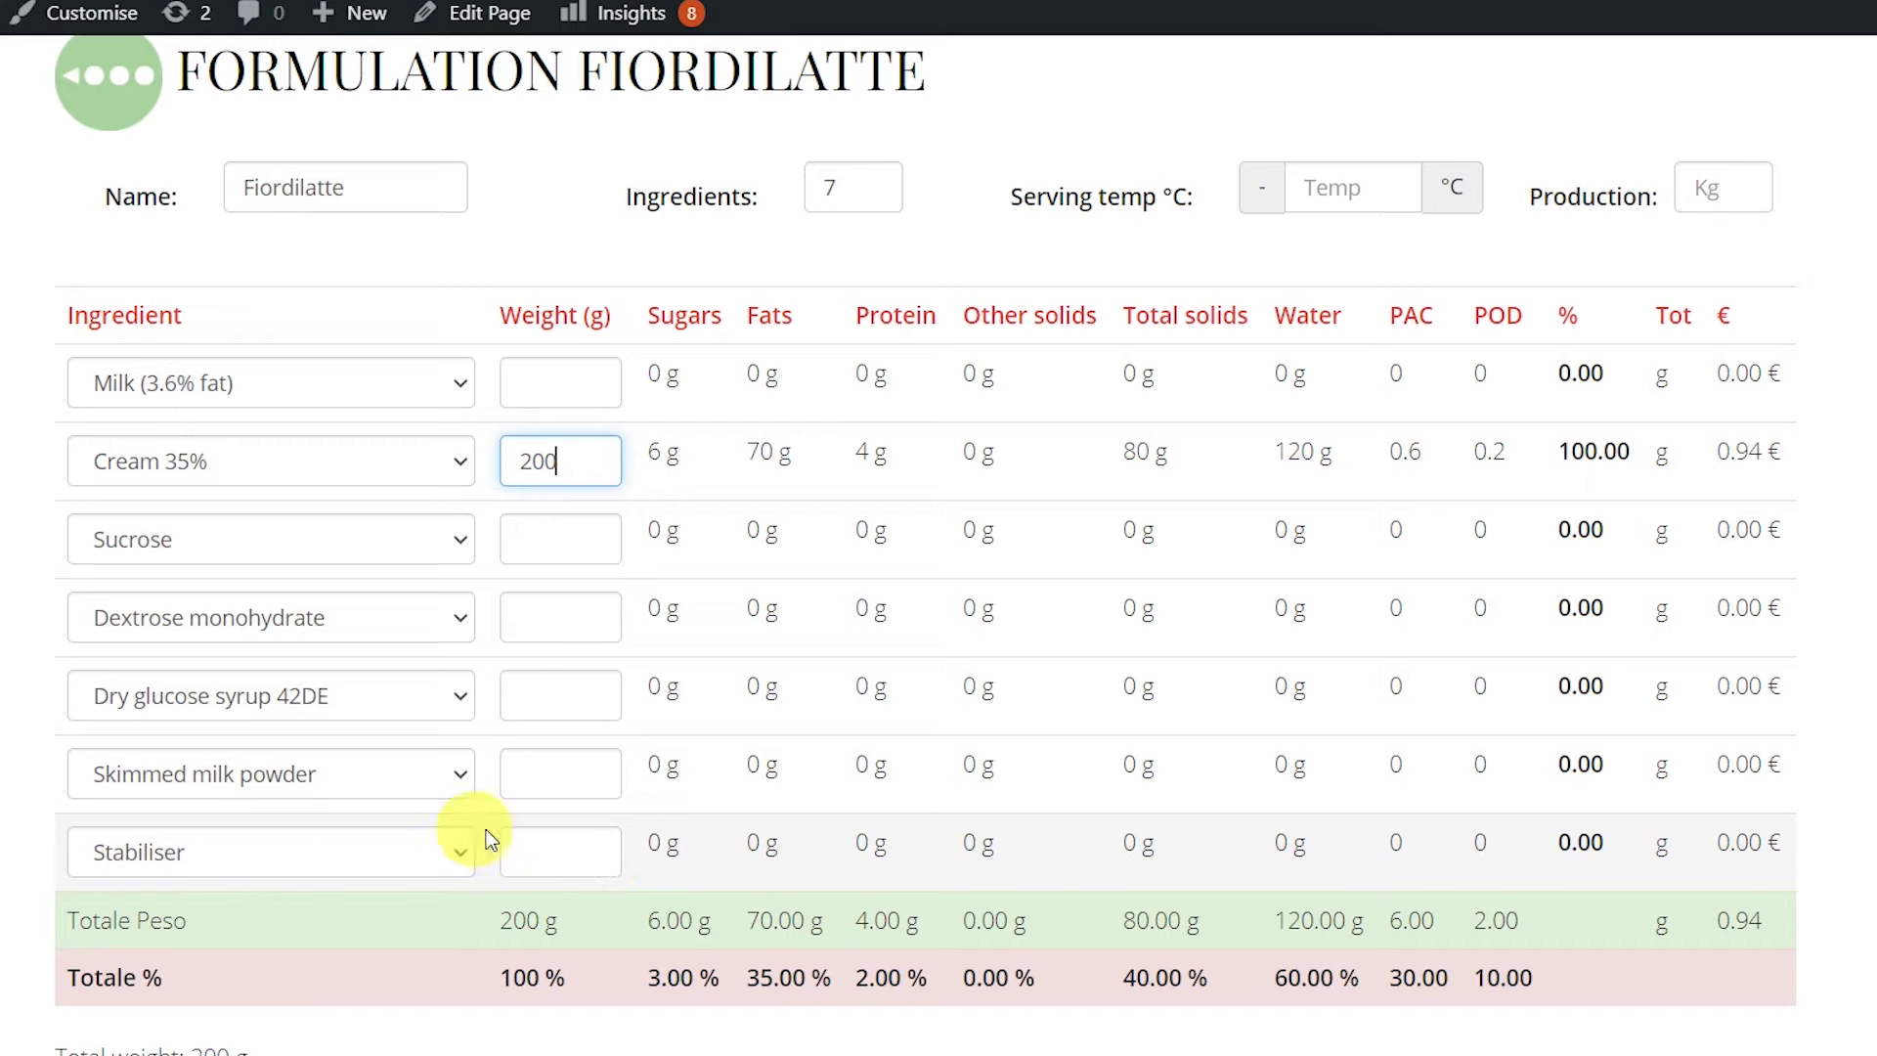
{"action": "left_click", "coordinate": [566, 854]}
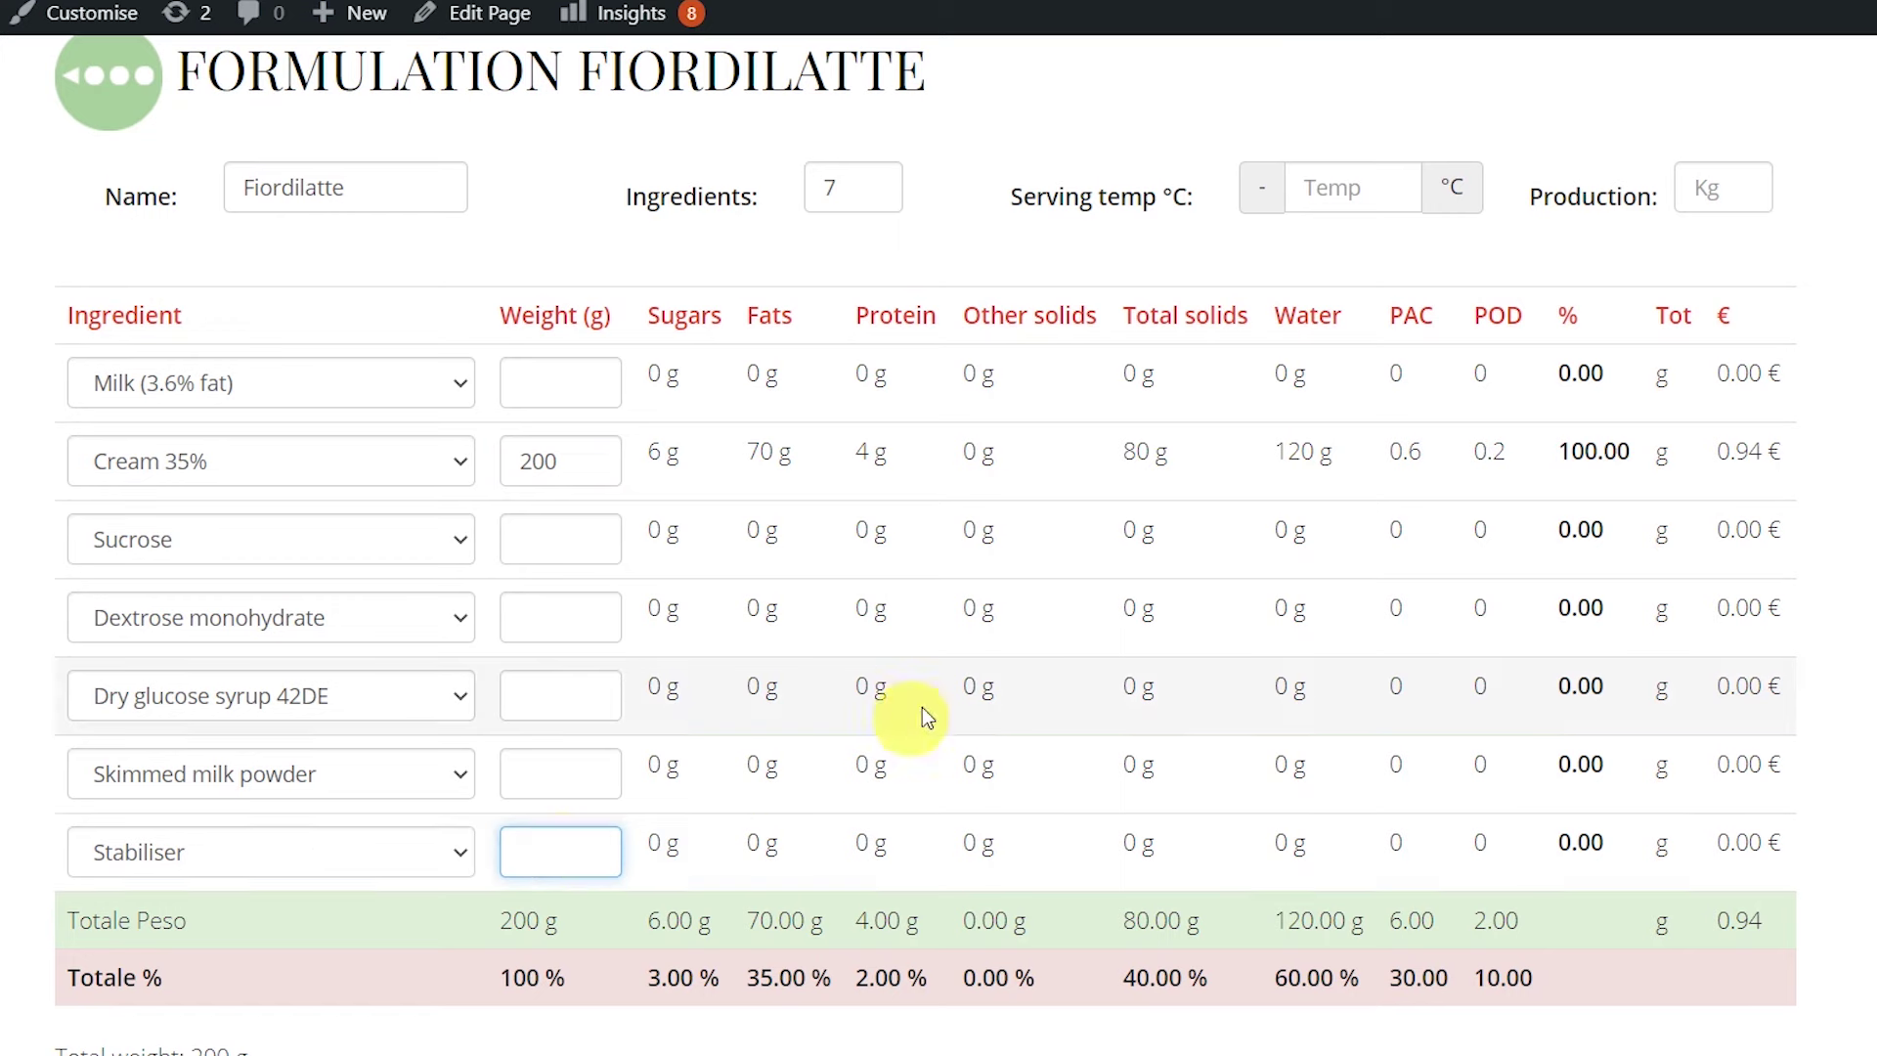
{"action": "type", "text": "5"}
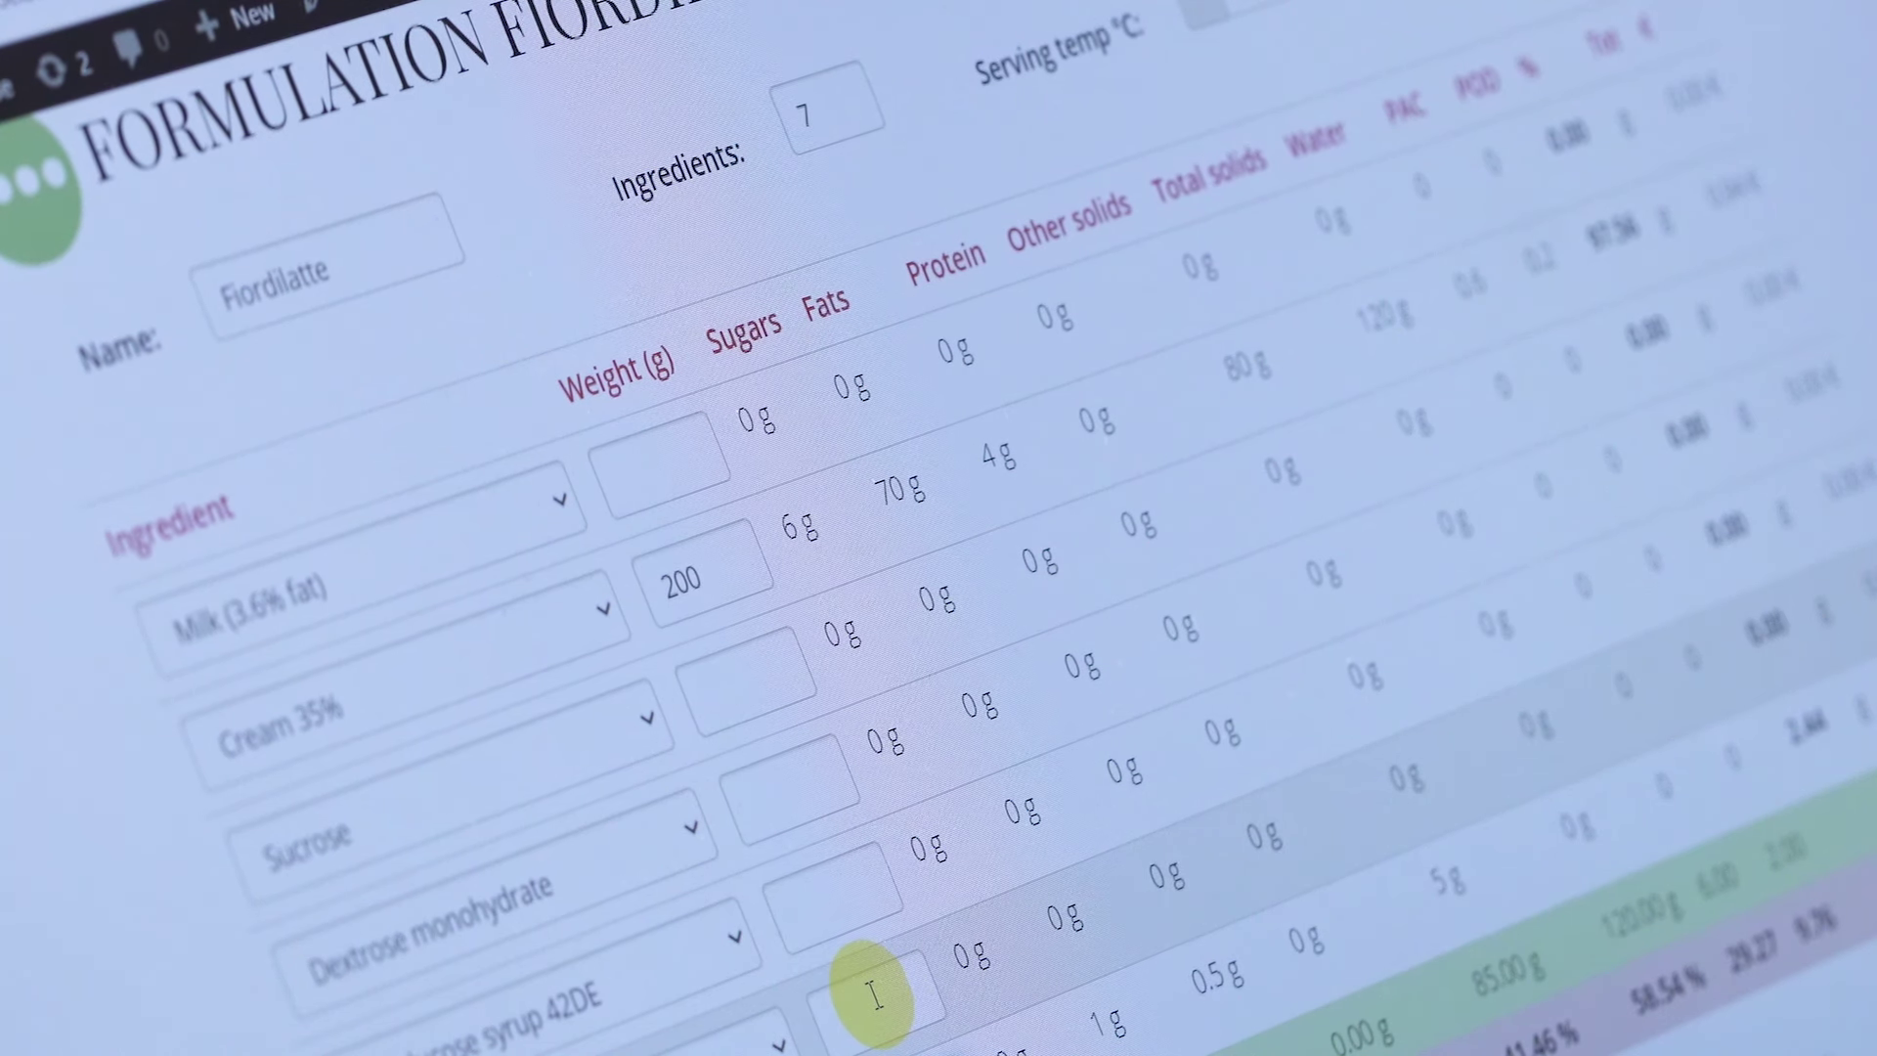
{"action": "left_click", "coordinate": [876, 995]}
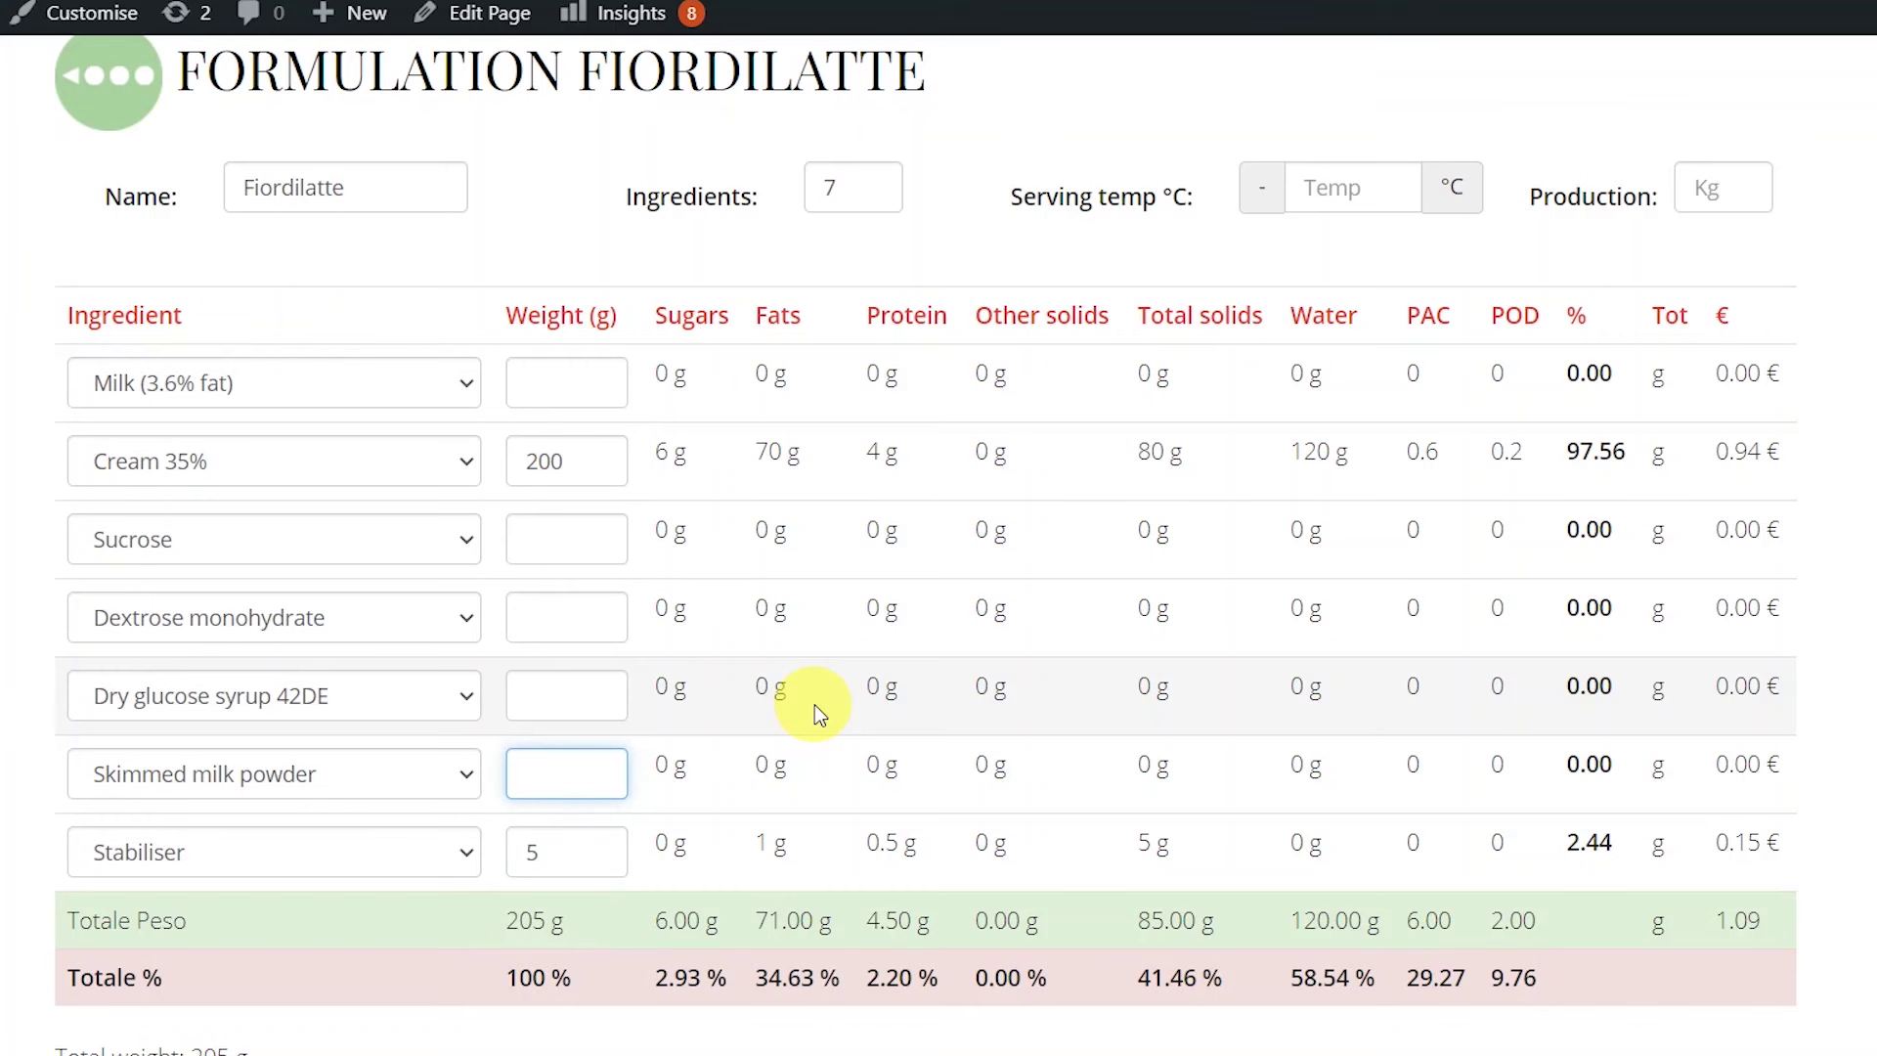
{"action": "type", "text": "45"}
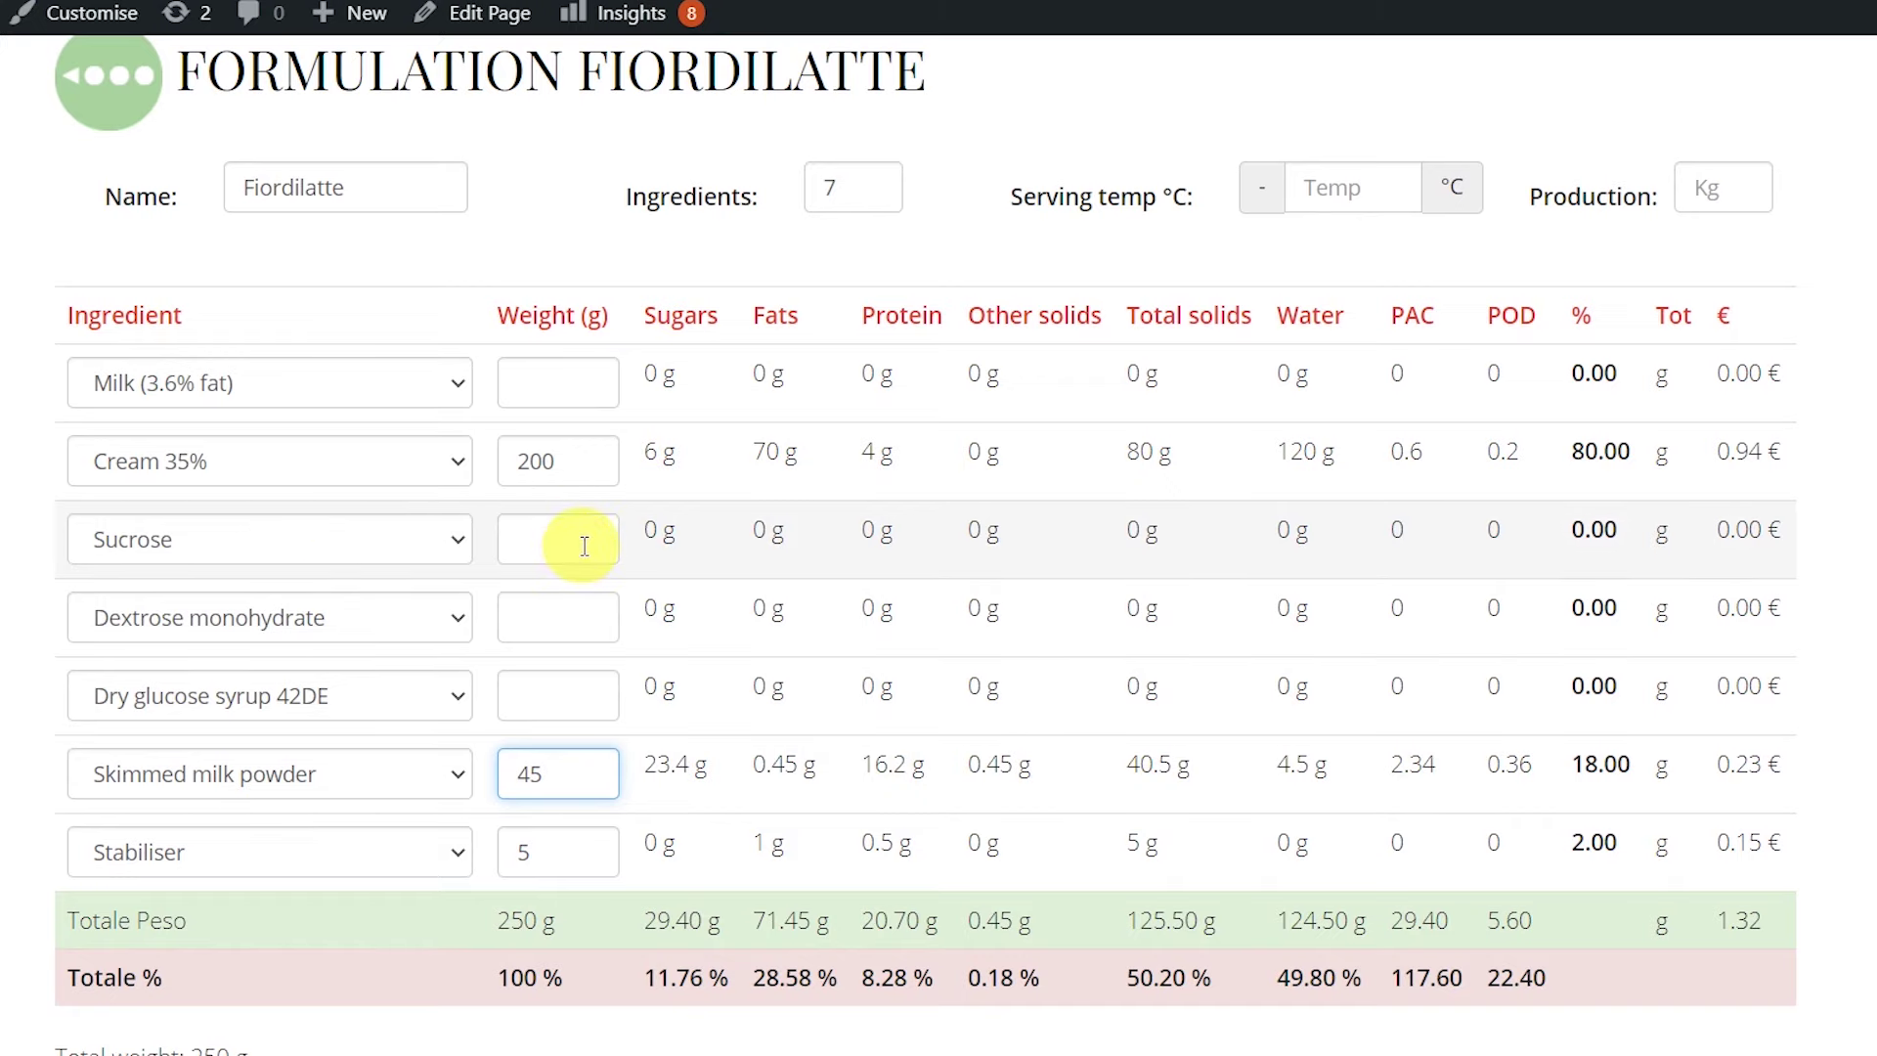
Step: Set the Sucrose weight to 140 g and the Dextrose monohydrate weight to 20 g
{"action": "left_click", "coordinate": [585, 546]}
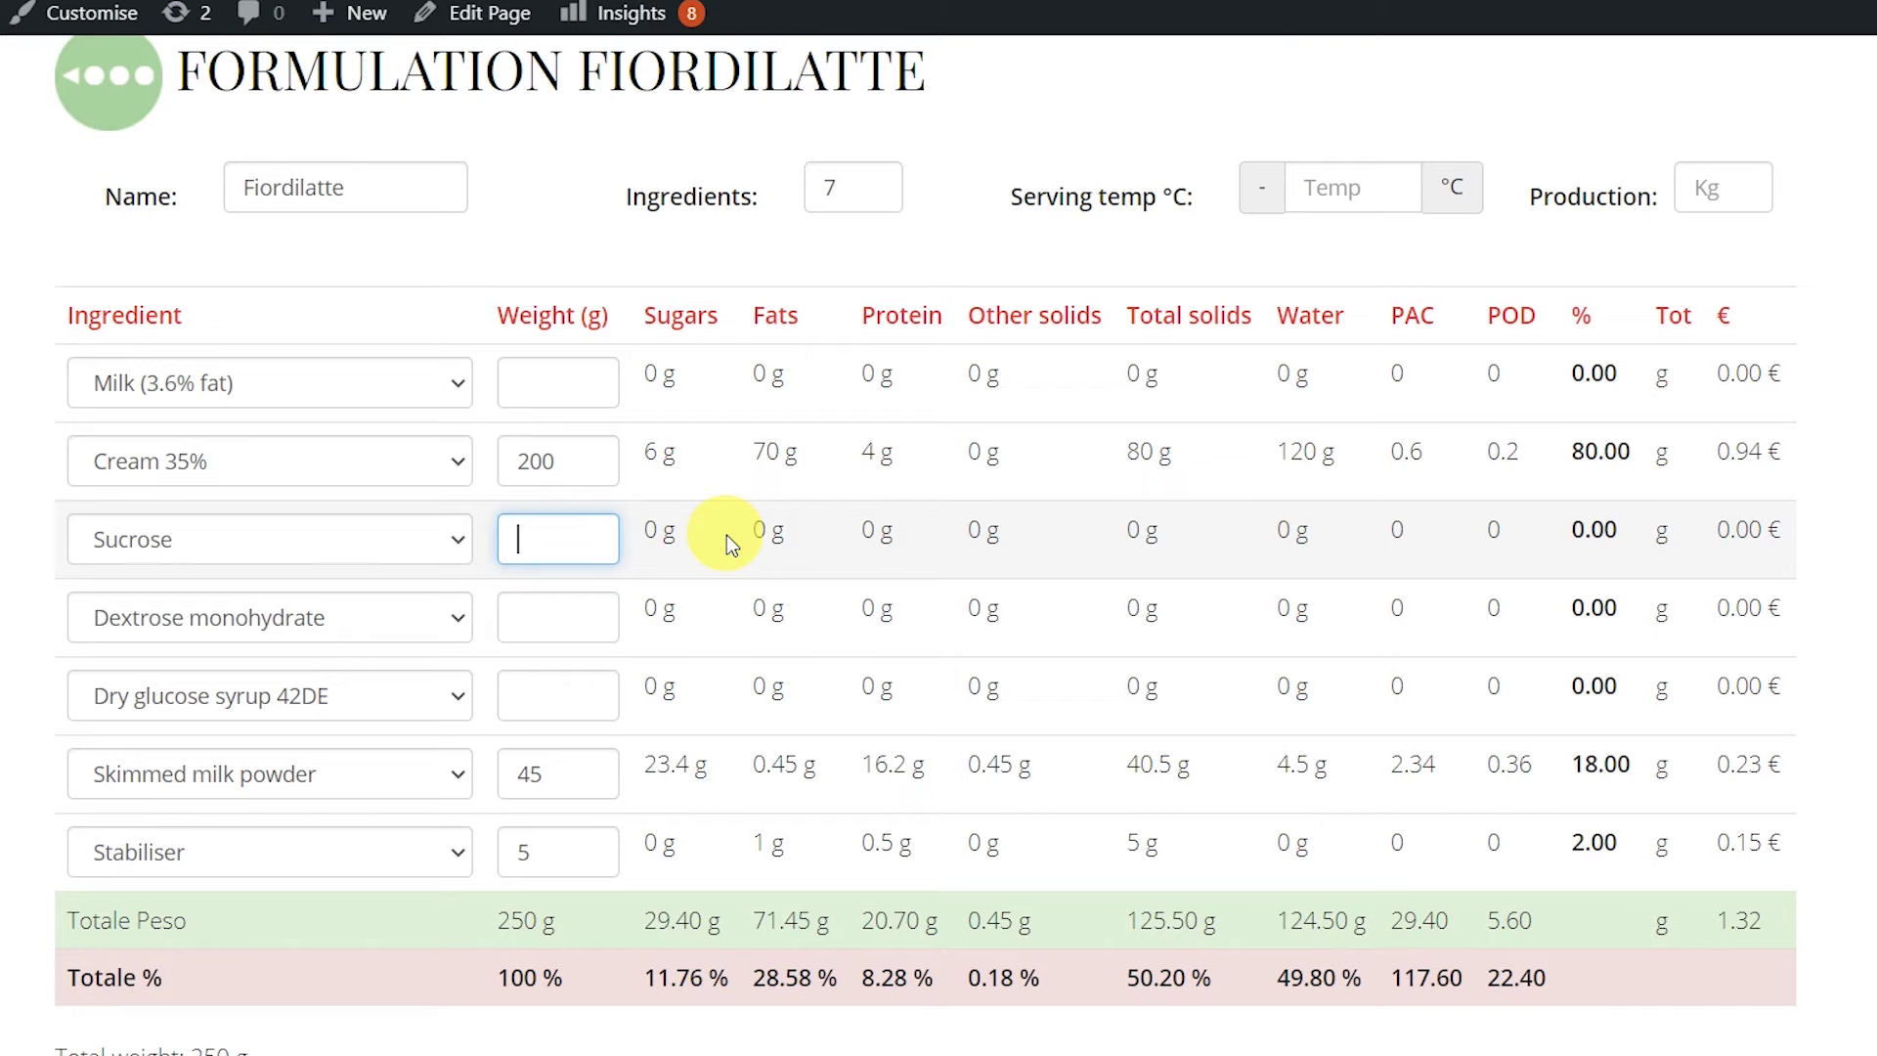
{"action": "type", "text": "140"}
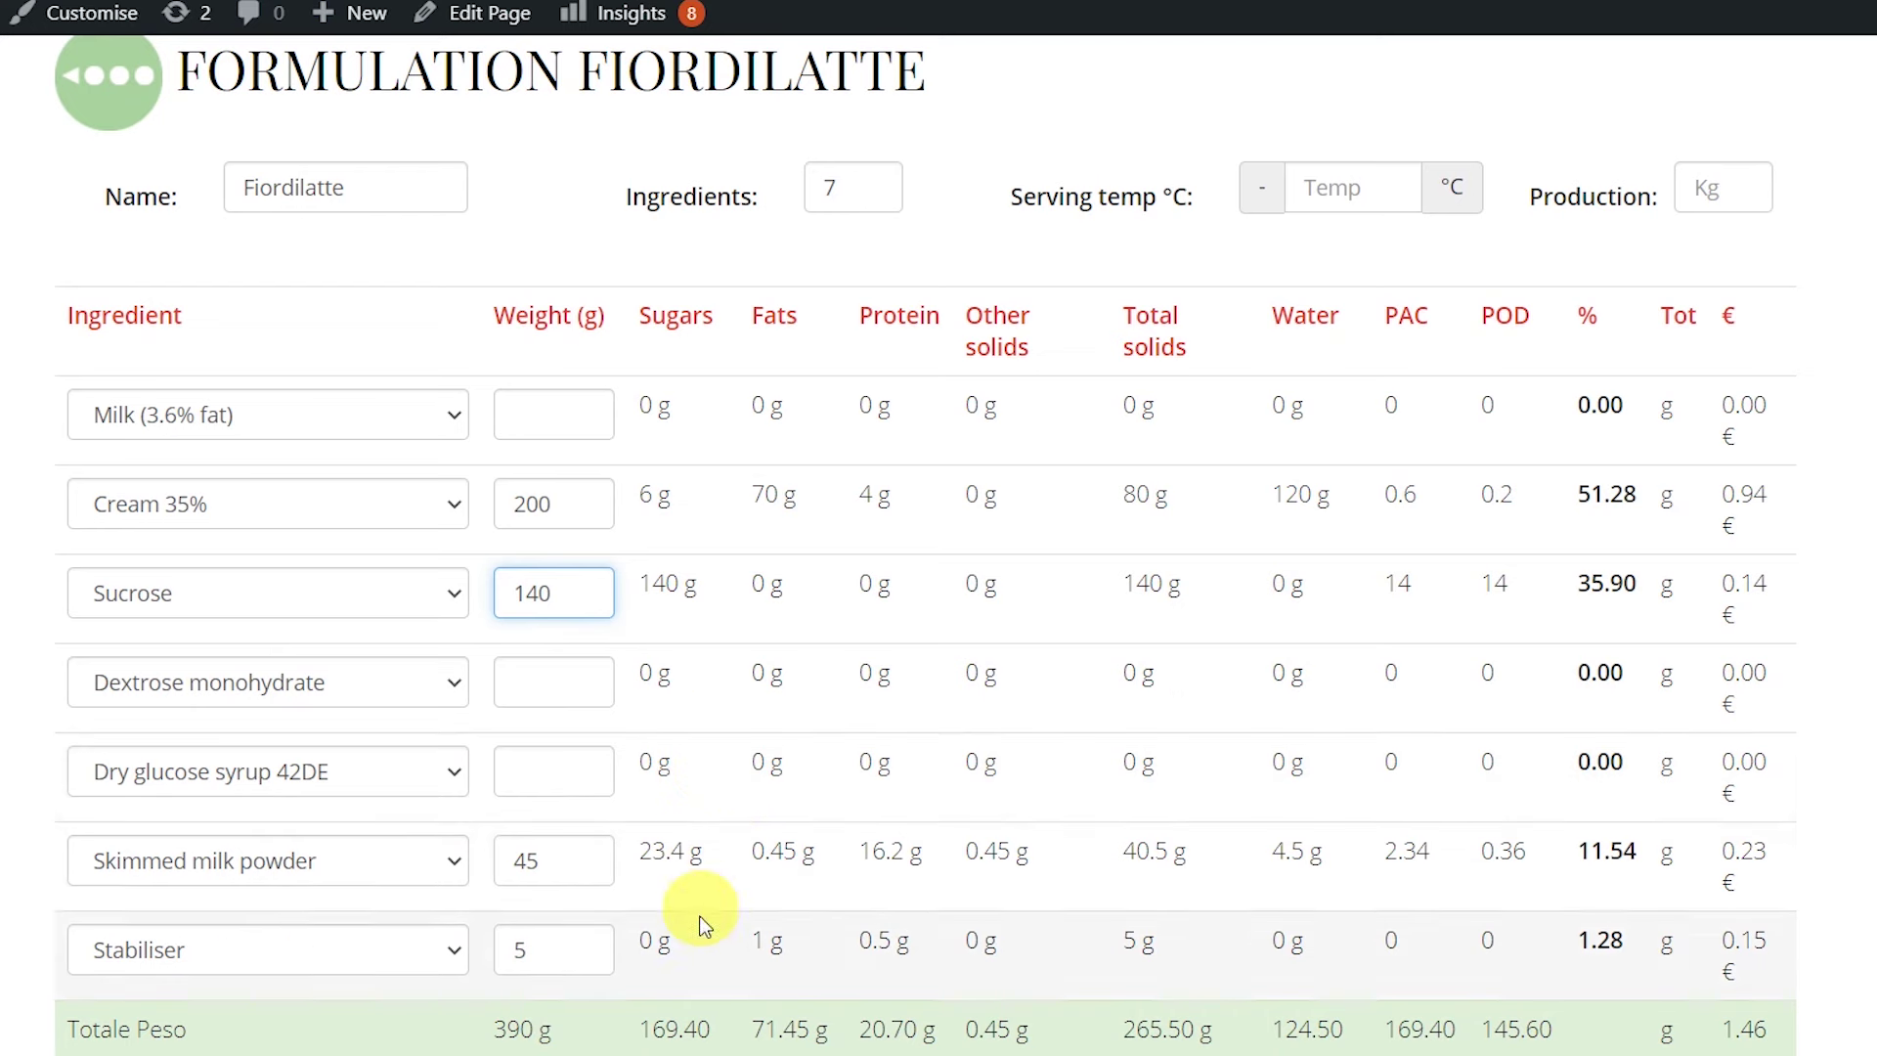
{"action": "scroll", "coordinate": [781, 796], "scroll_direction": "down", "scroll_amount": 2}
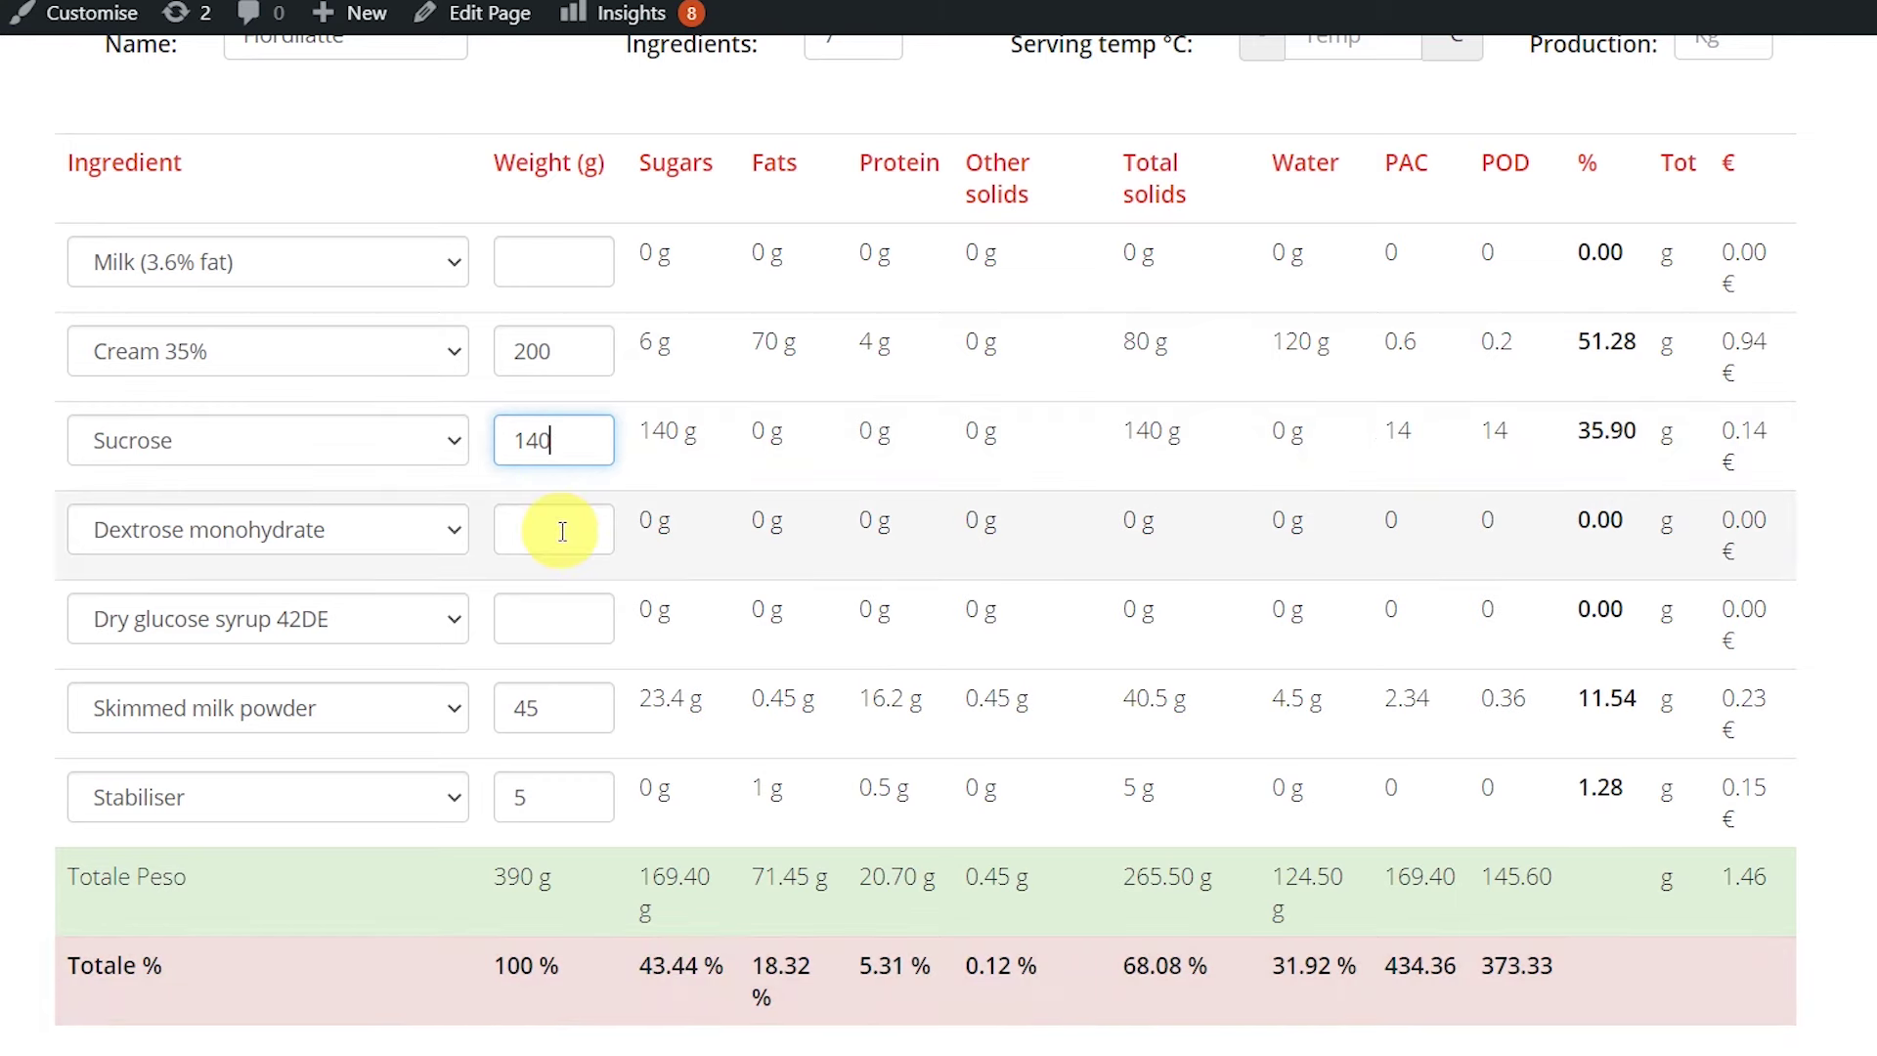
{"action": "left_click", "coordinate": [562, 531]}
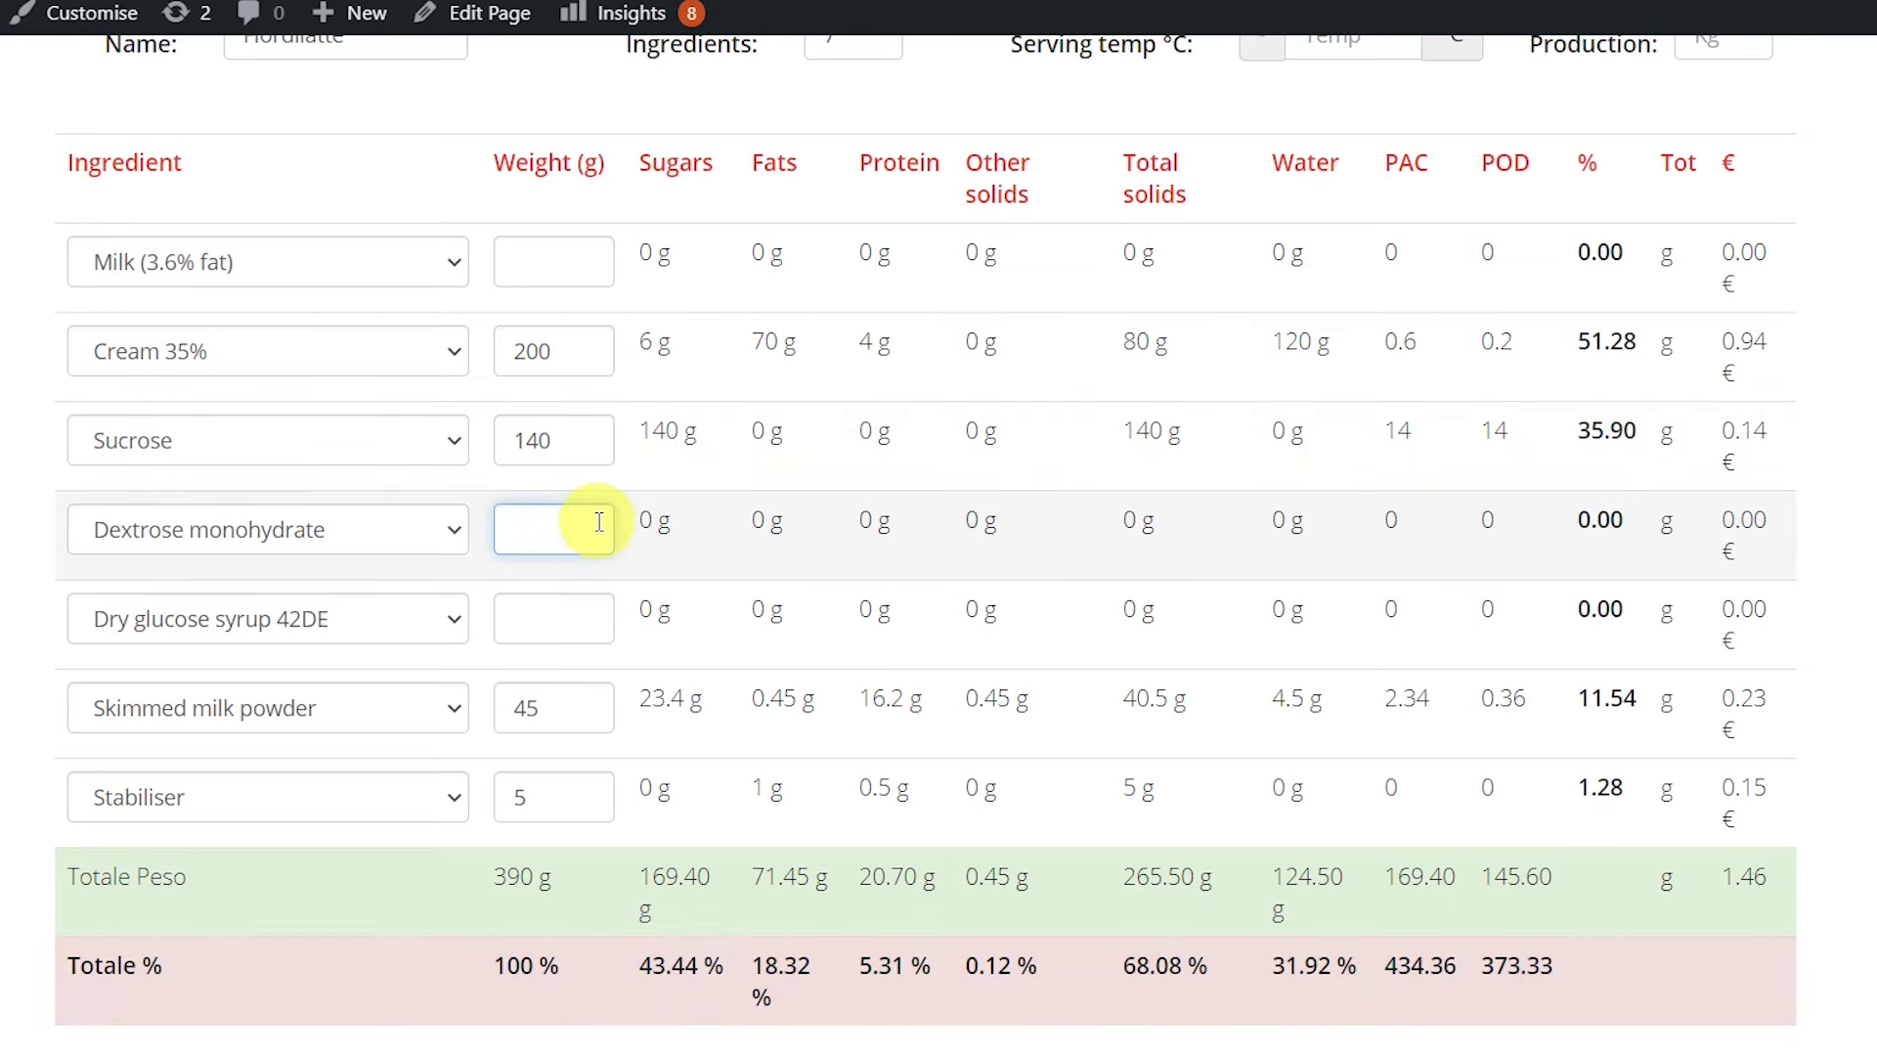
{"action": "type", "text": "20"}
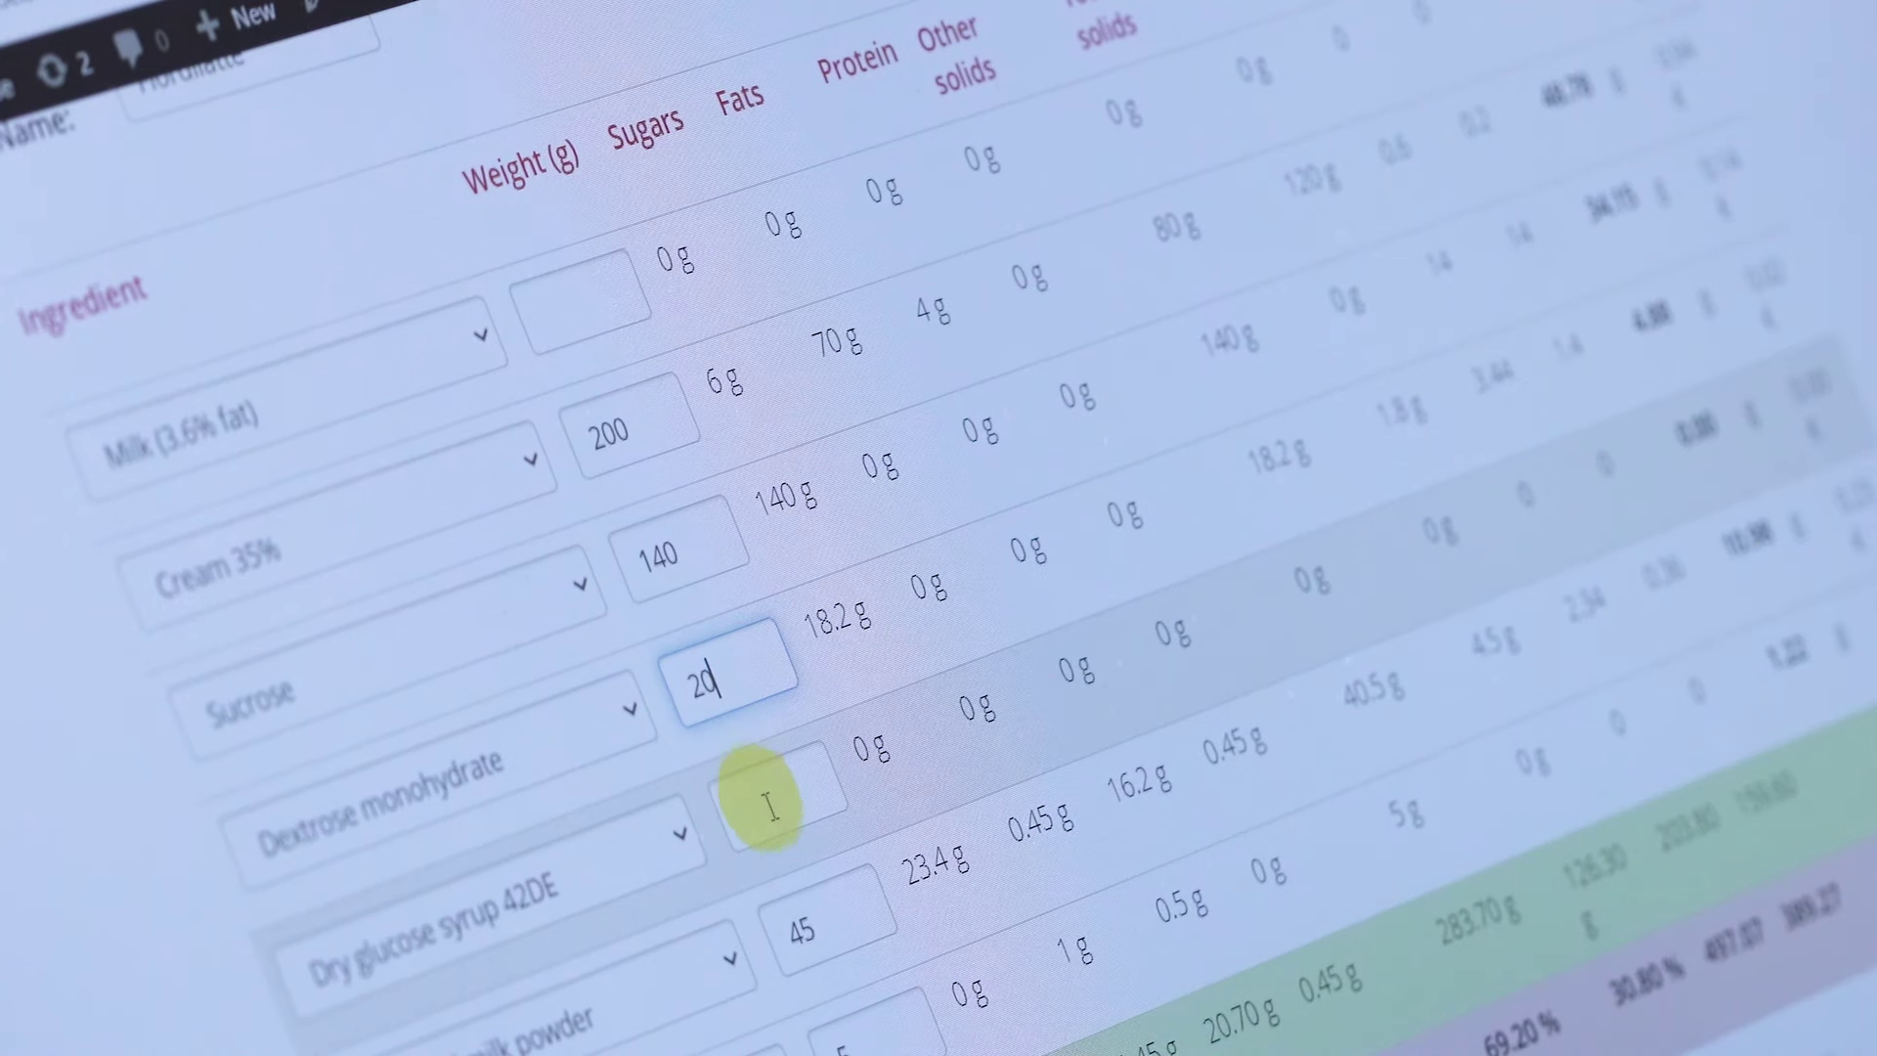
Step: Set the Dry glucose syrup 42DE weight to 35 g and the Milk (3.6% fat) weight to 555 g
{"action": "left_click", "coordinate": [562, 619]}
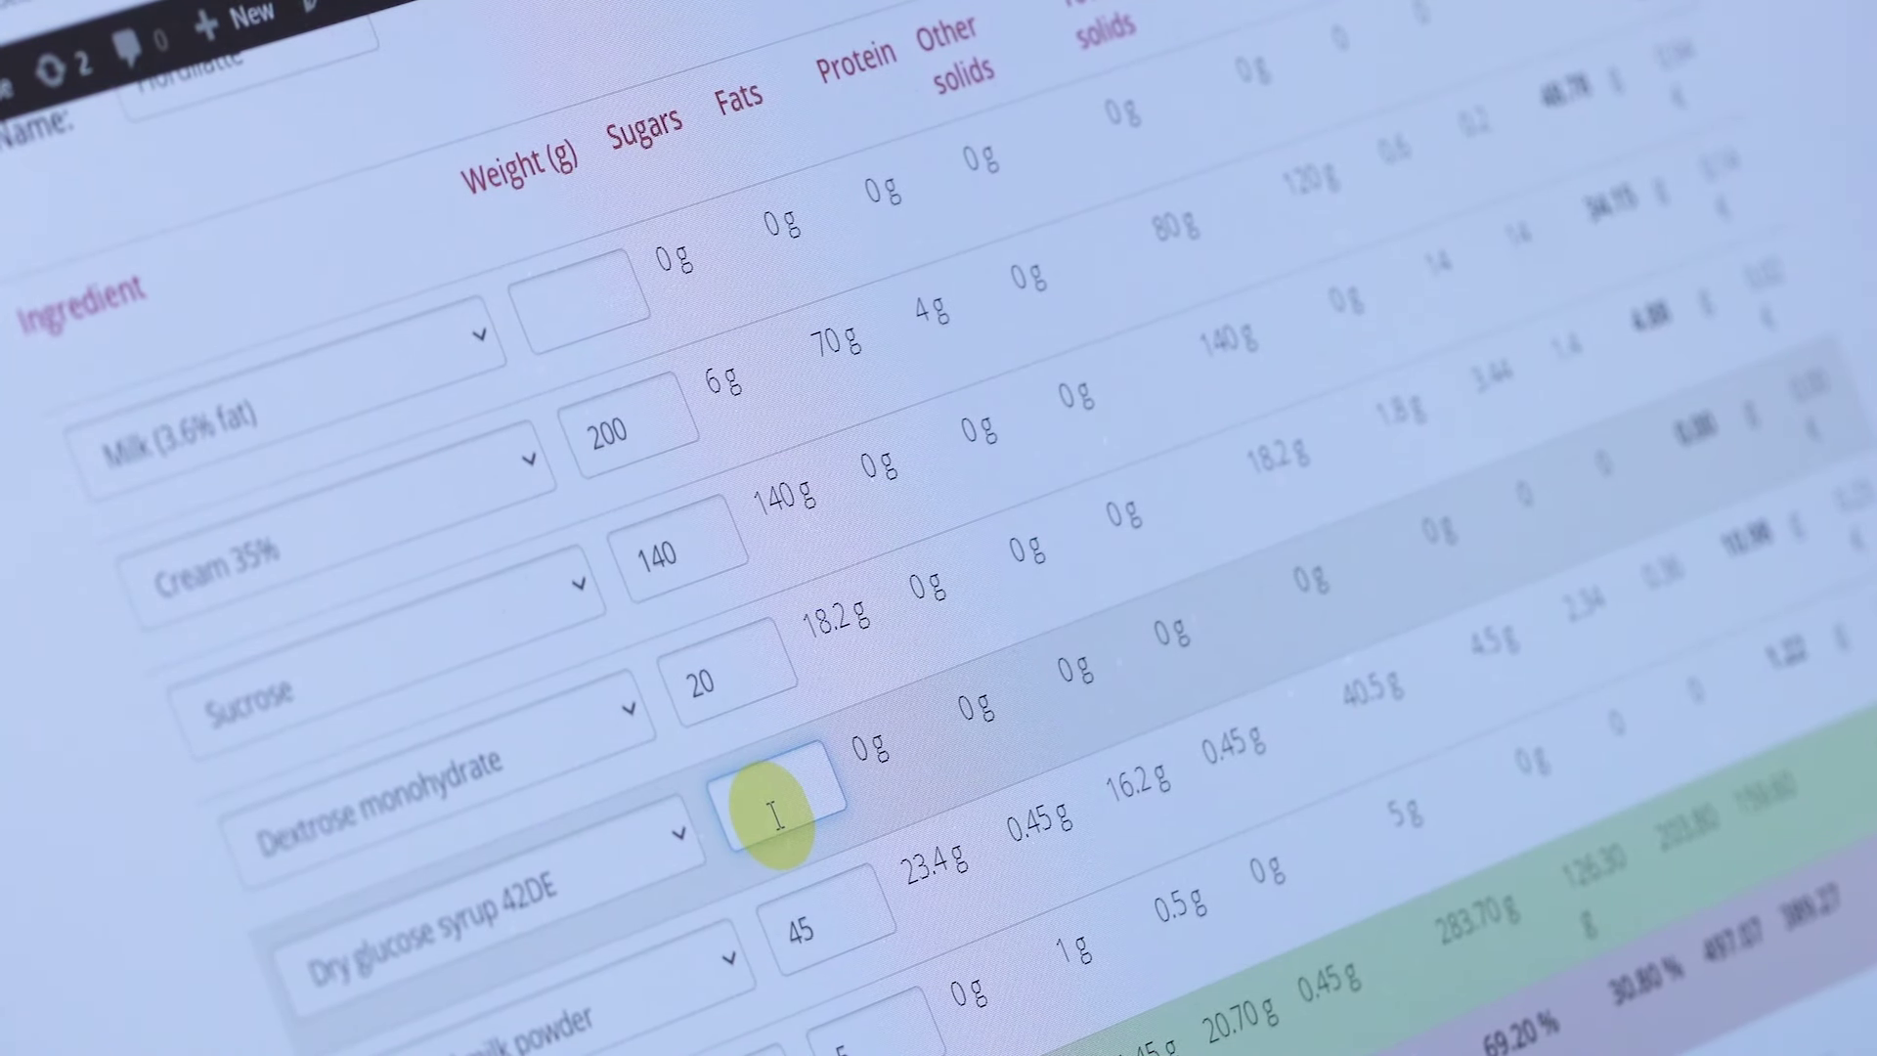
{"action": "type", "text": "35"}
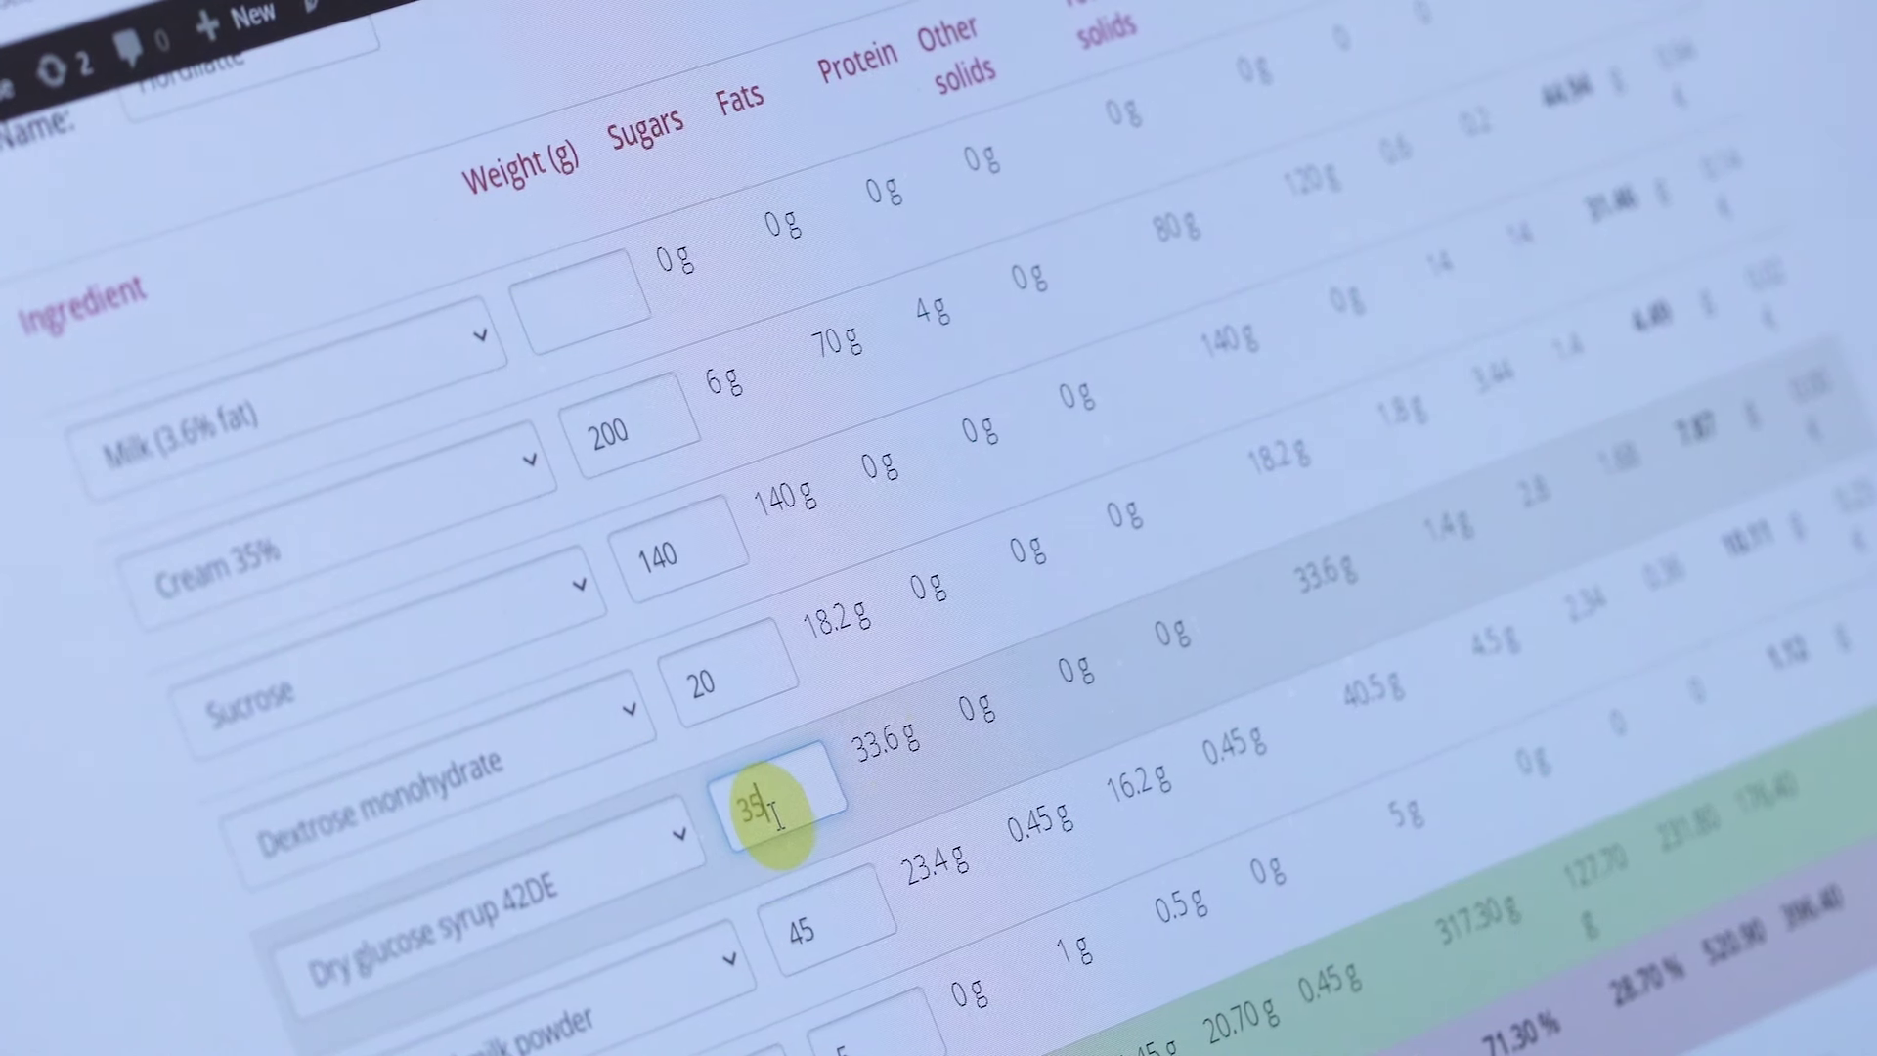
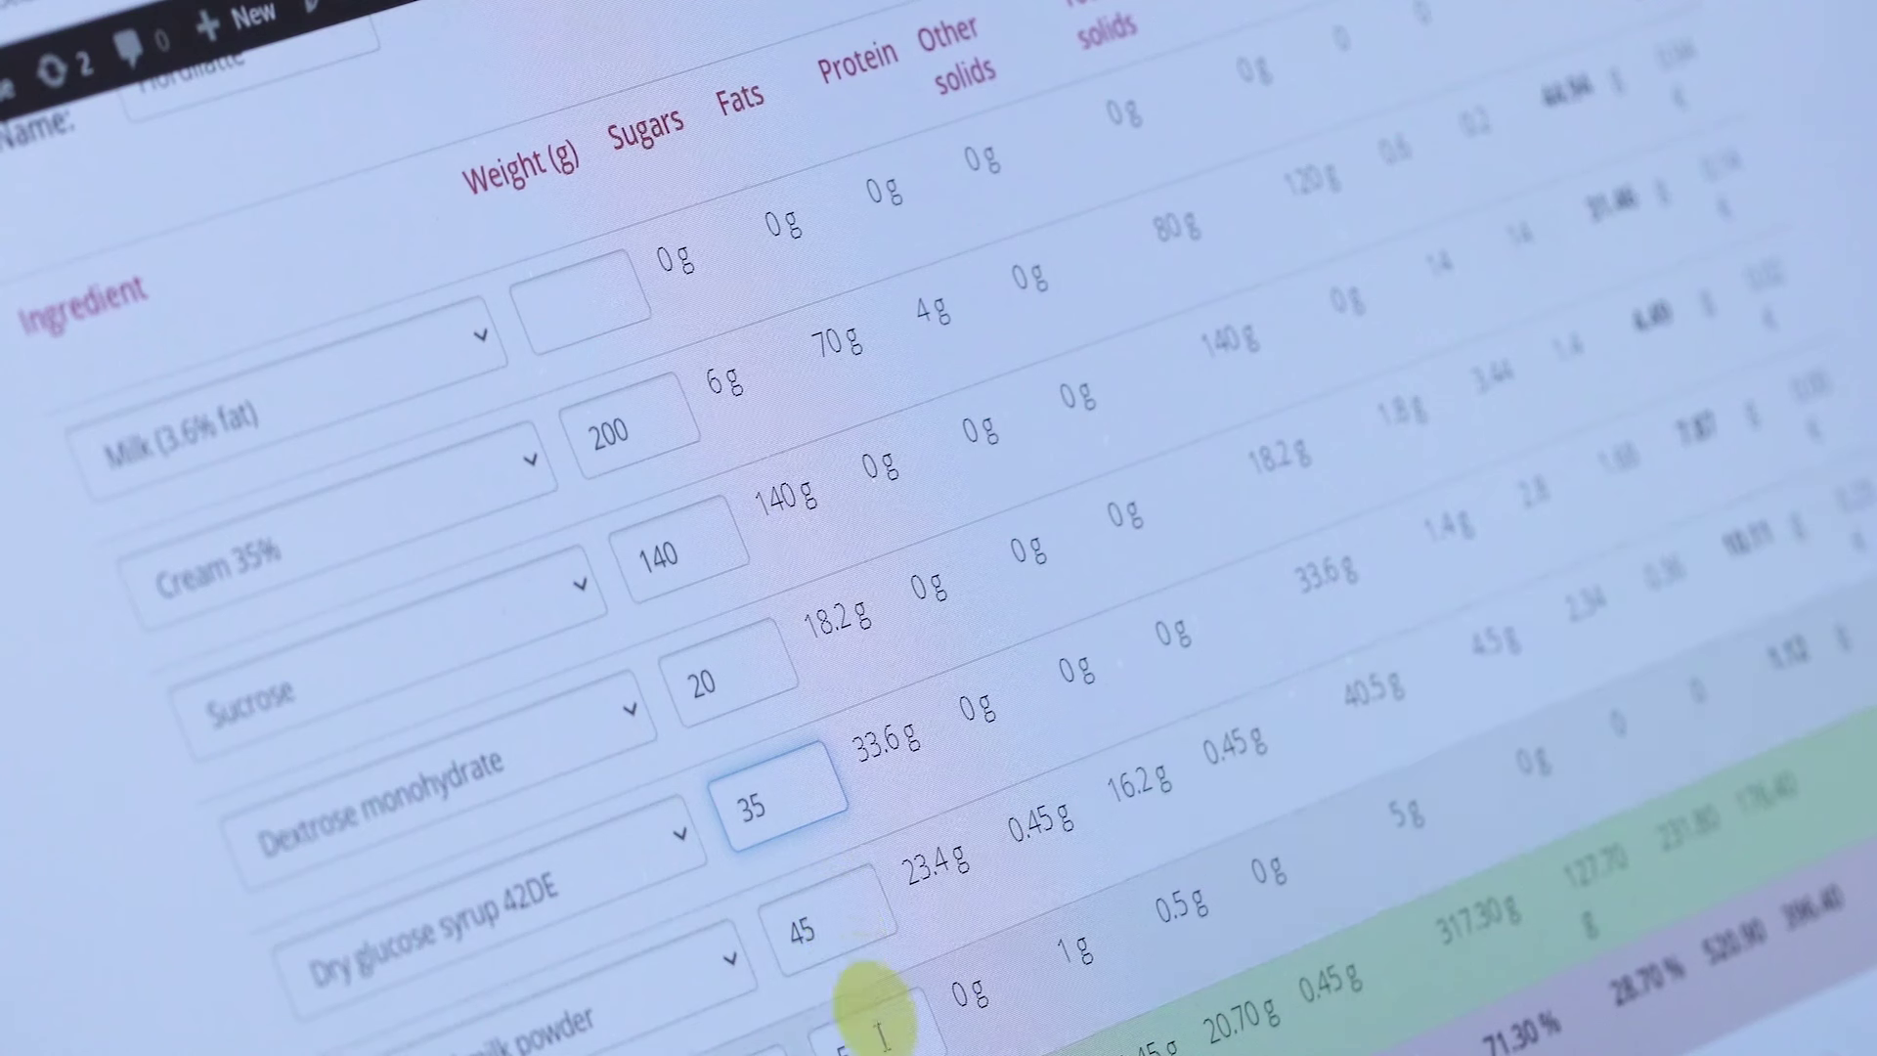
{"action": "left_click", "coordinate": [578, 311]}
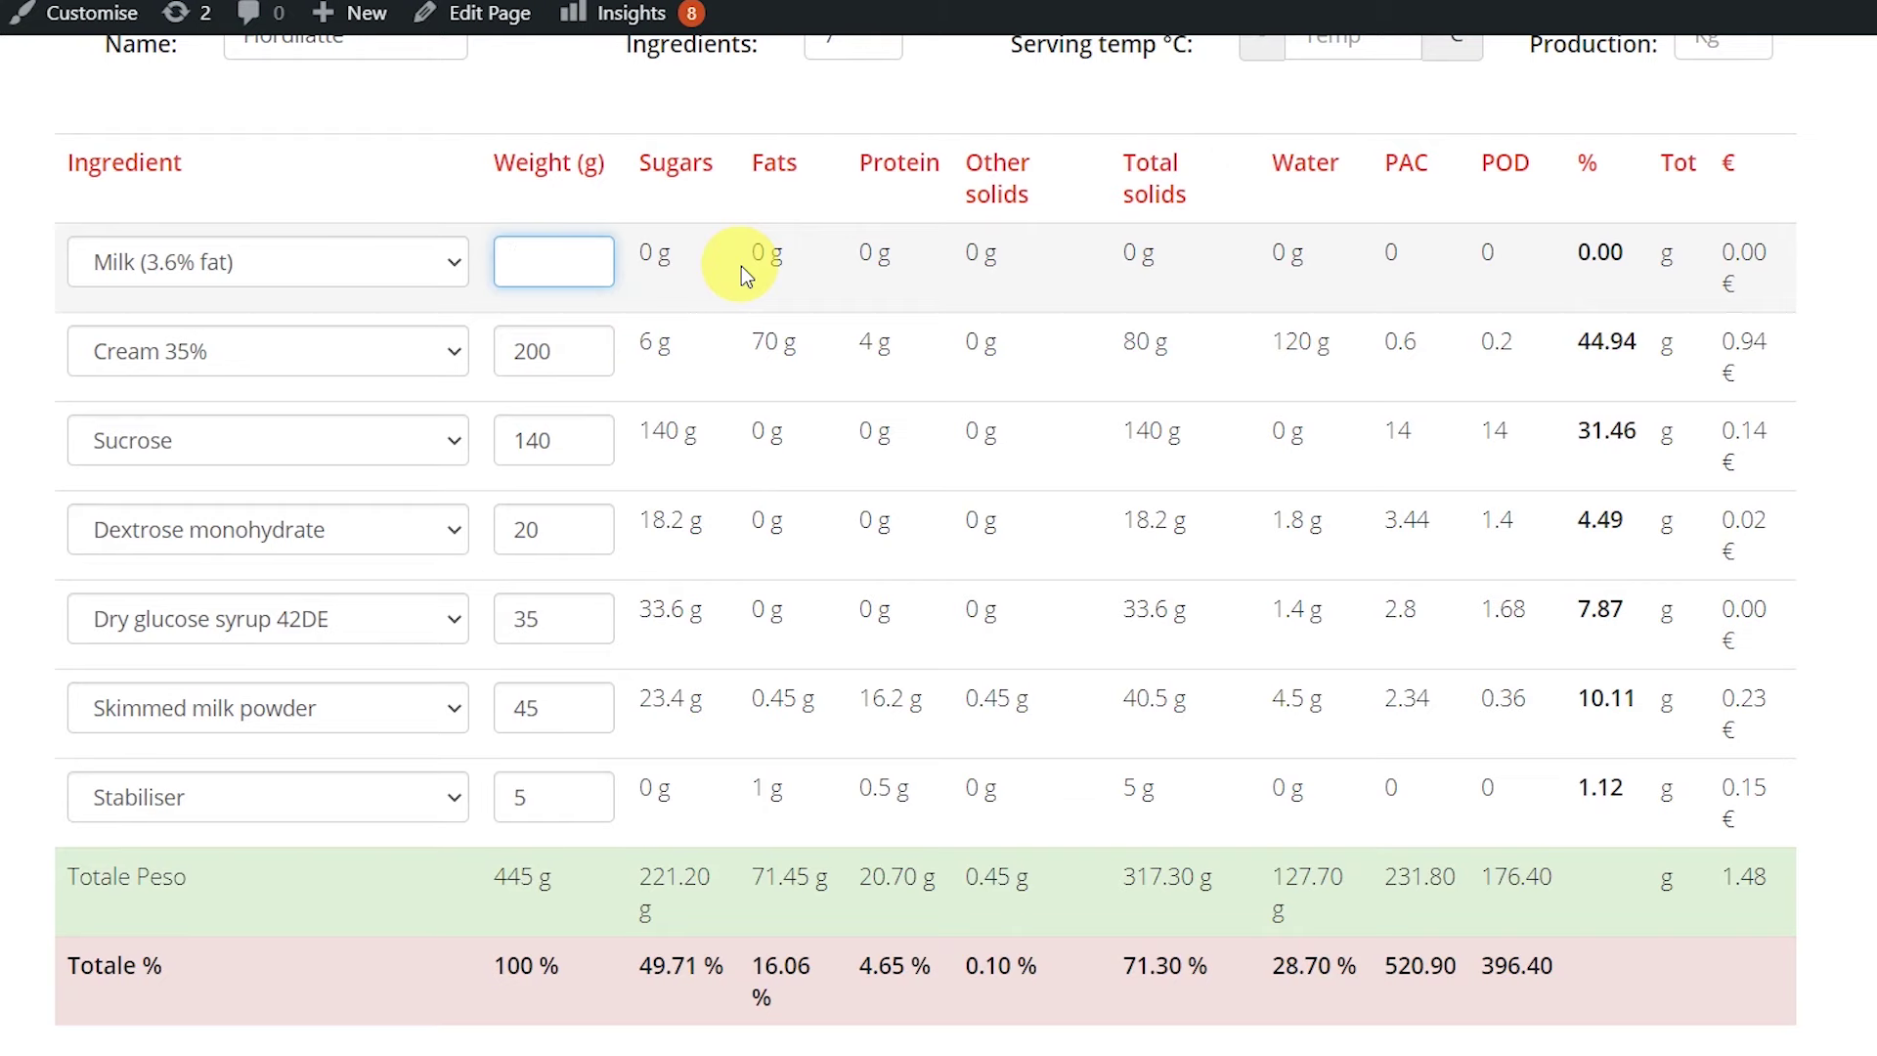
{"action": "type", "text": "555"}
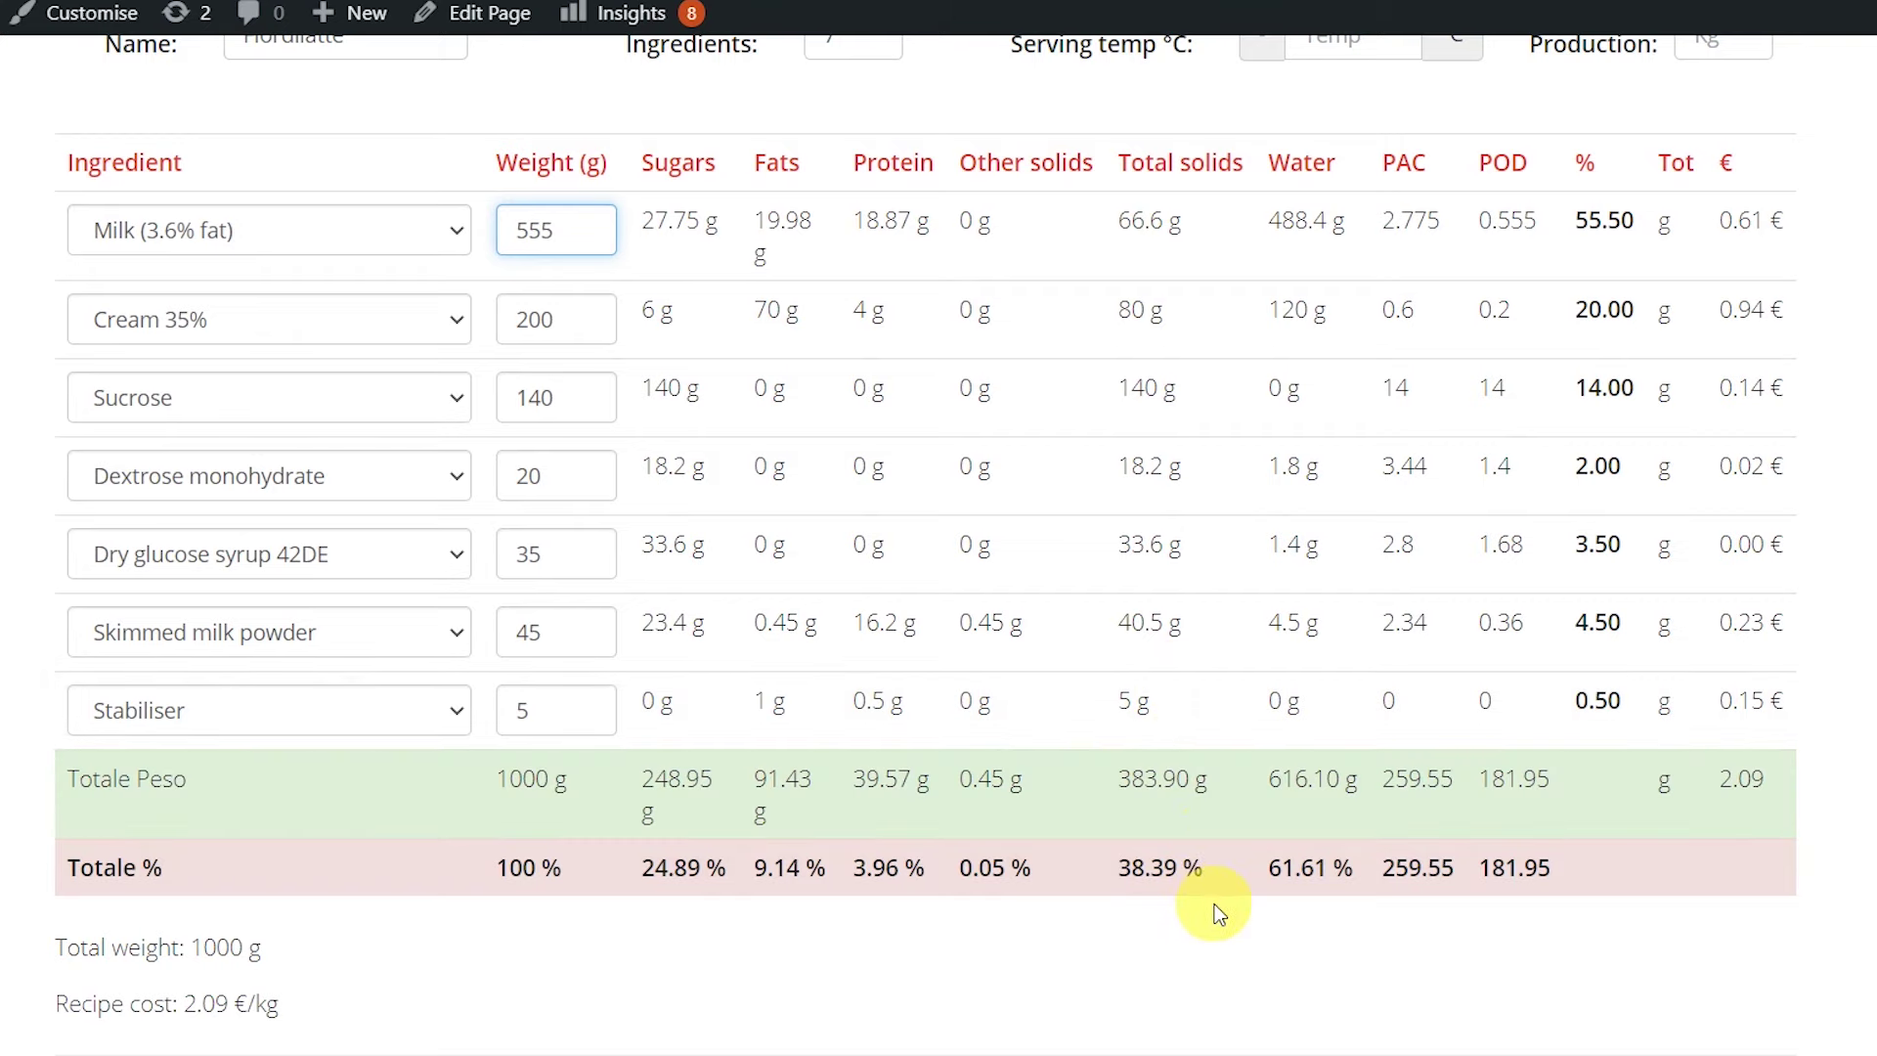
Step: Review the Fiordilatte gelato parameters and nutritional values, checking the freezing point in particular
{"action": "scroll", "coordinate": [1217, 911], "scroll_direction": "down", "scroll_amount": 7}
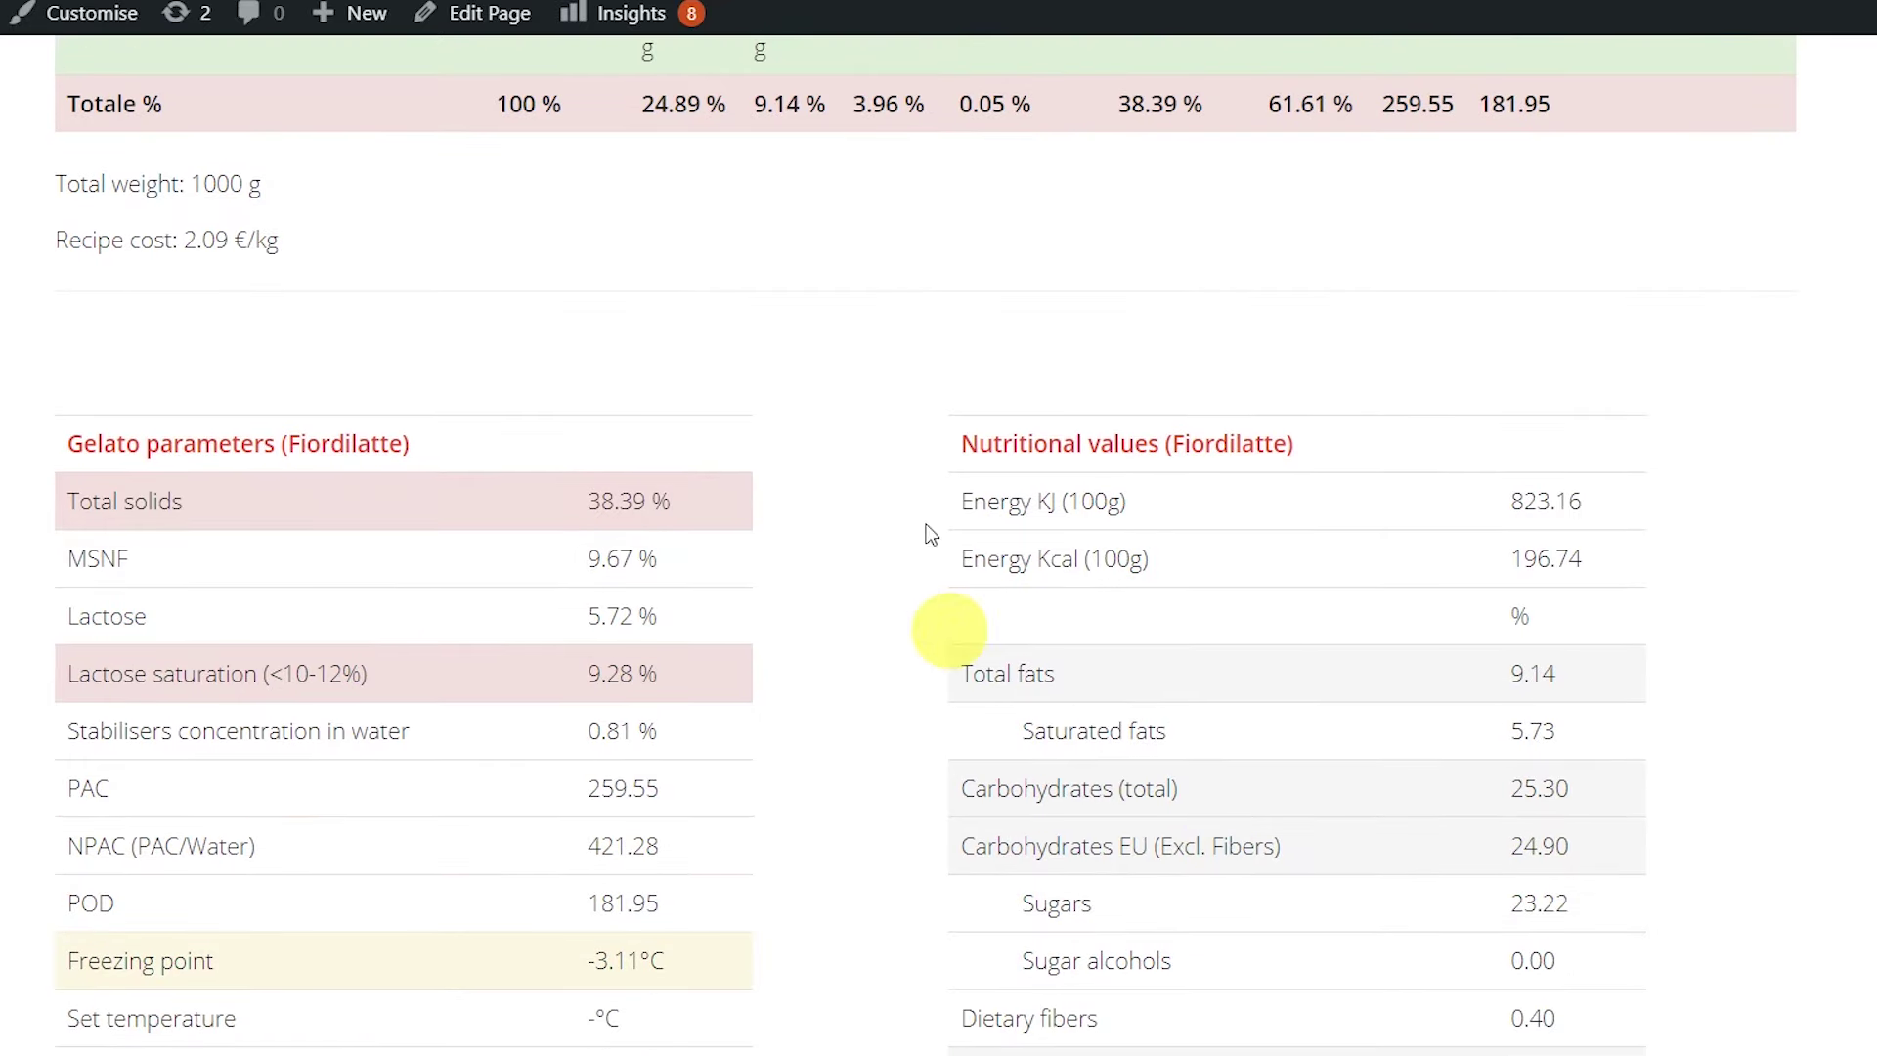
{"action": "scroll", "coordinate": [903, 708], "scroll_direction": "down", "scroll_amount": 1}
{"action": "scroll", "coordinate": [903, 708], "scroll_direction": "down", "scroll_amount": 1}
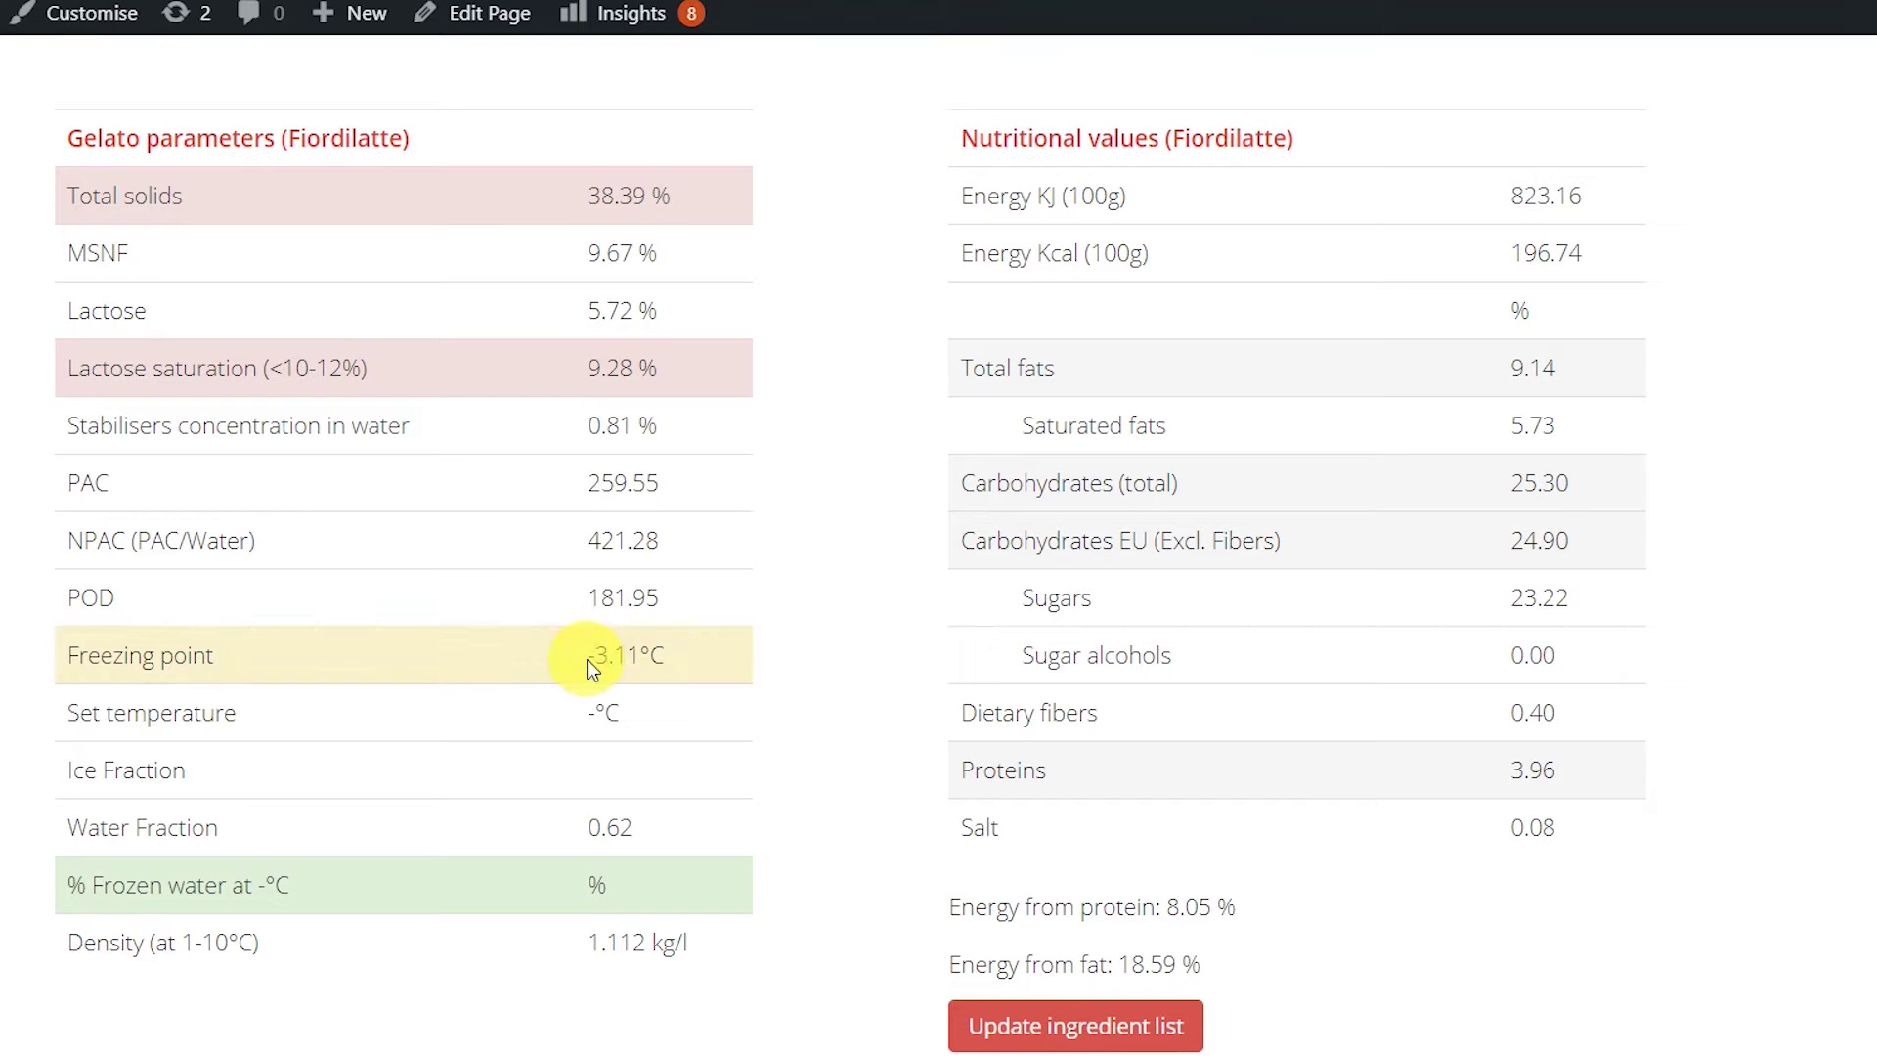
{"action": "left_click_drag", "start_coordinate": [586, 655], "coordinate": [669, 671]}
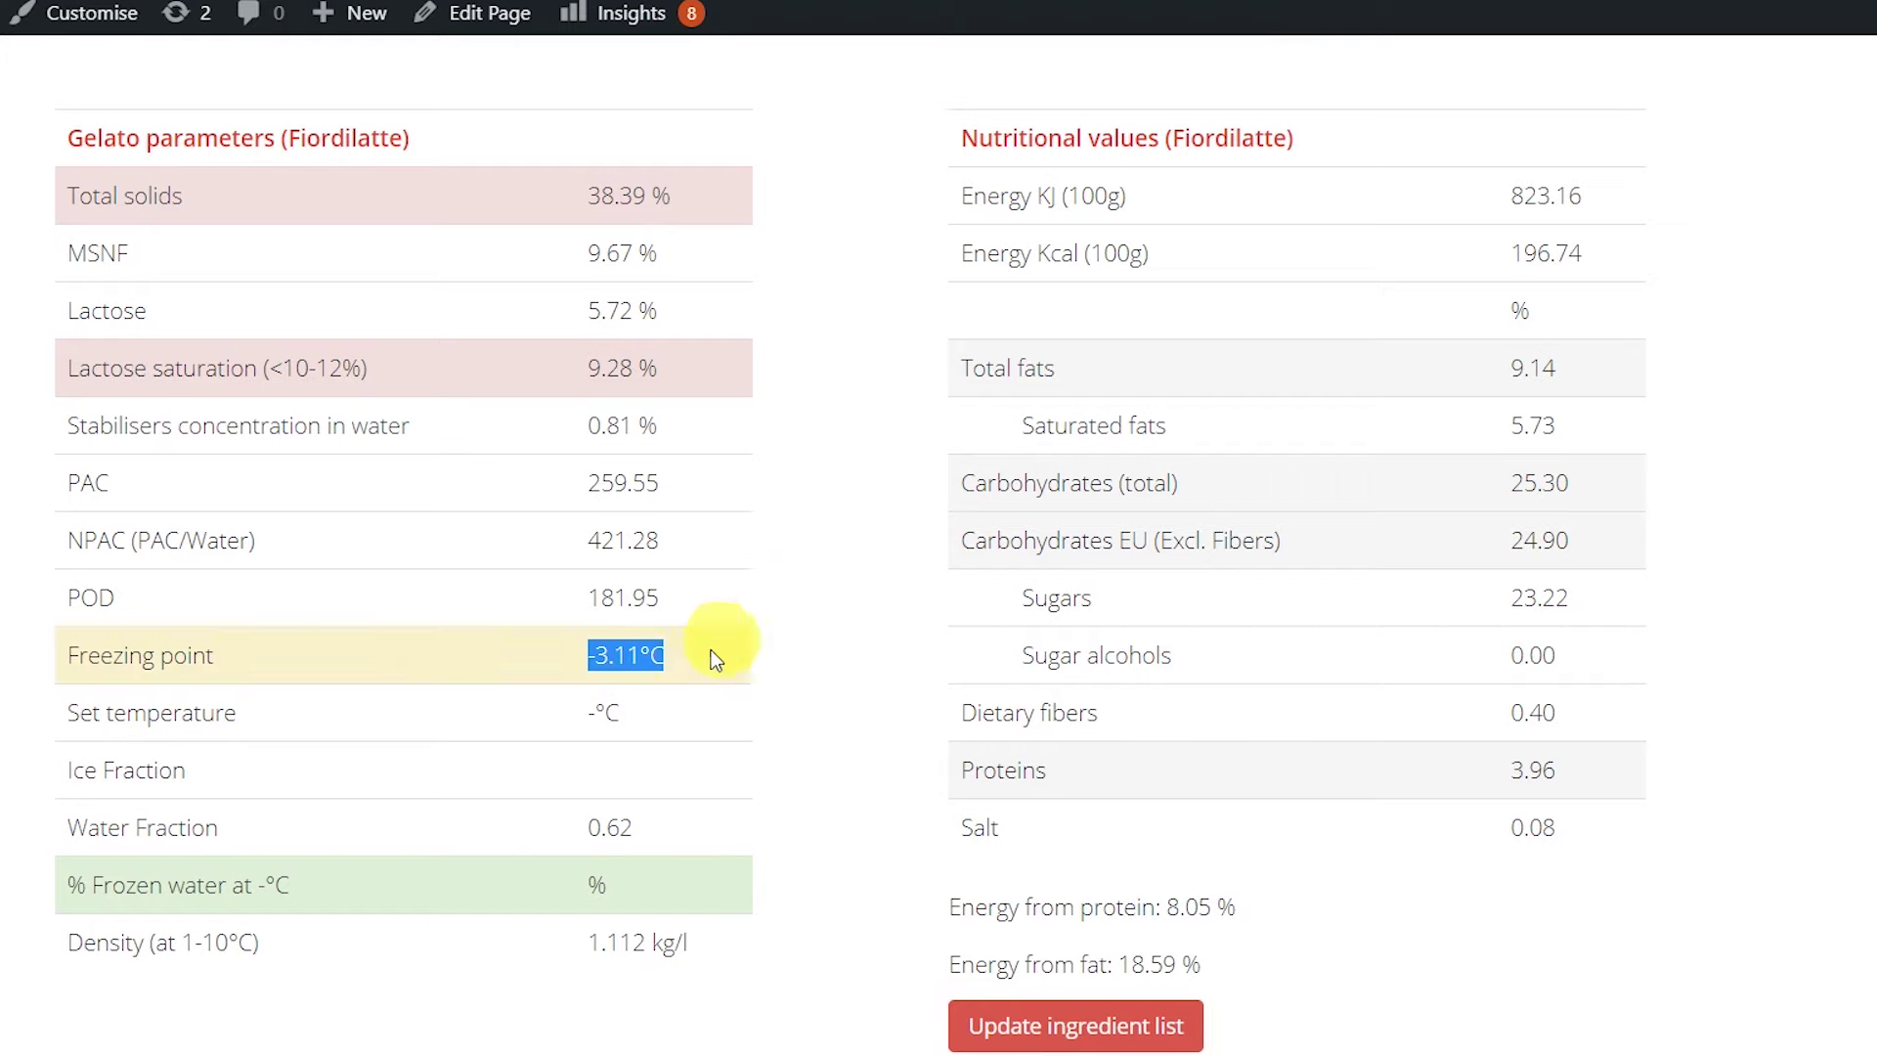
{"action": "left_click", "coordinate": [688, 659]}
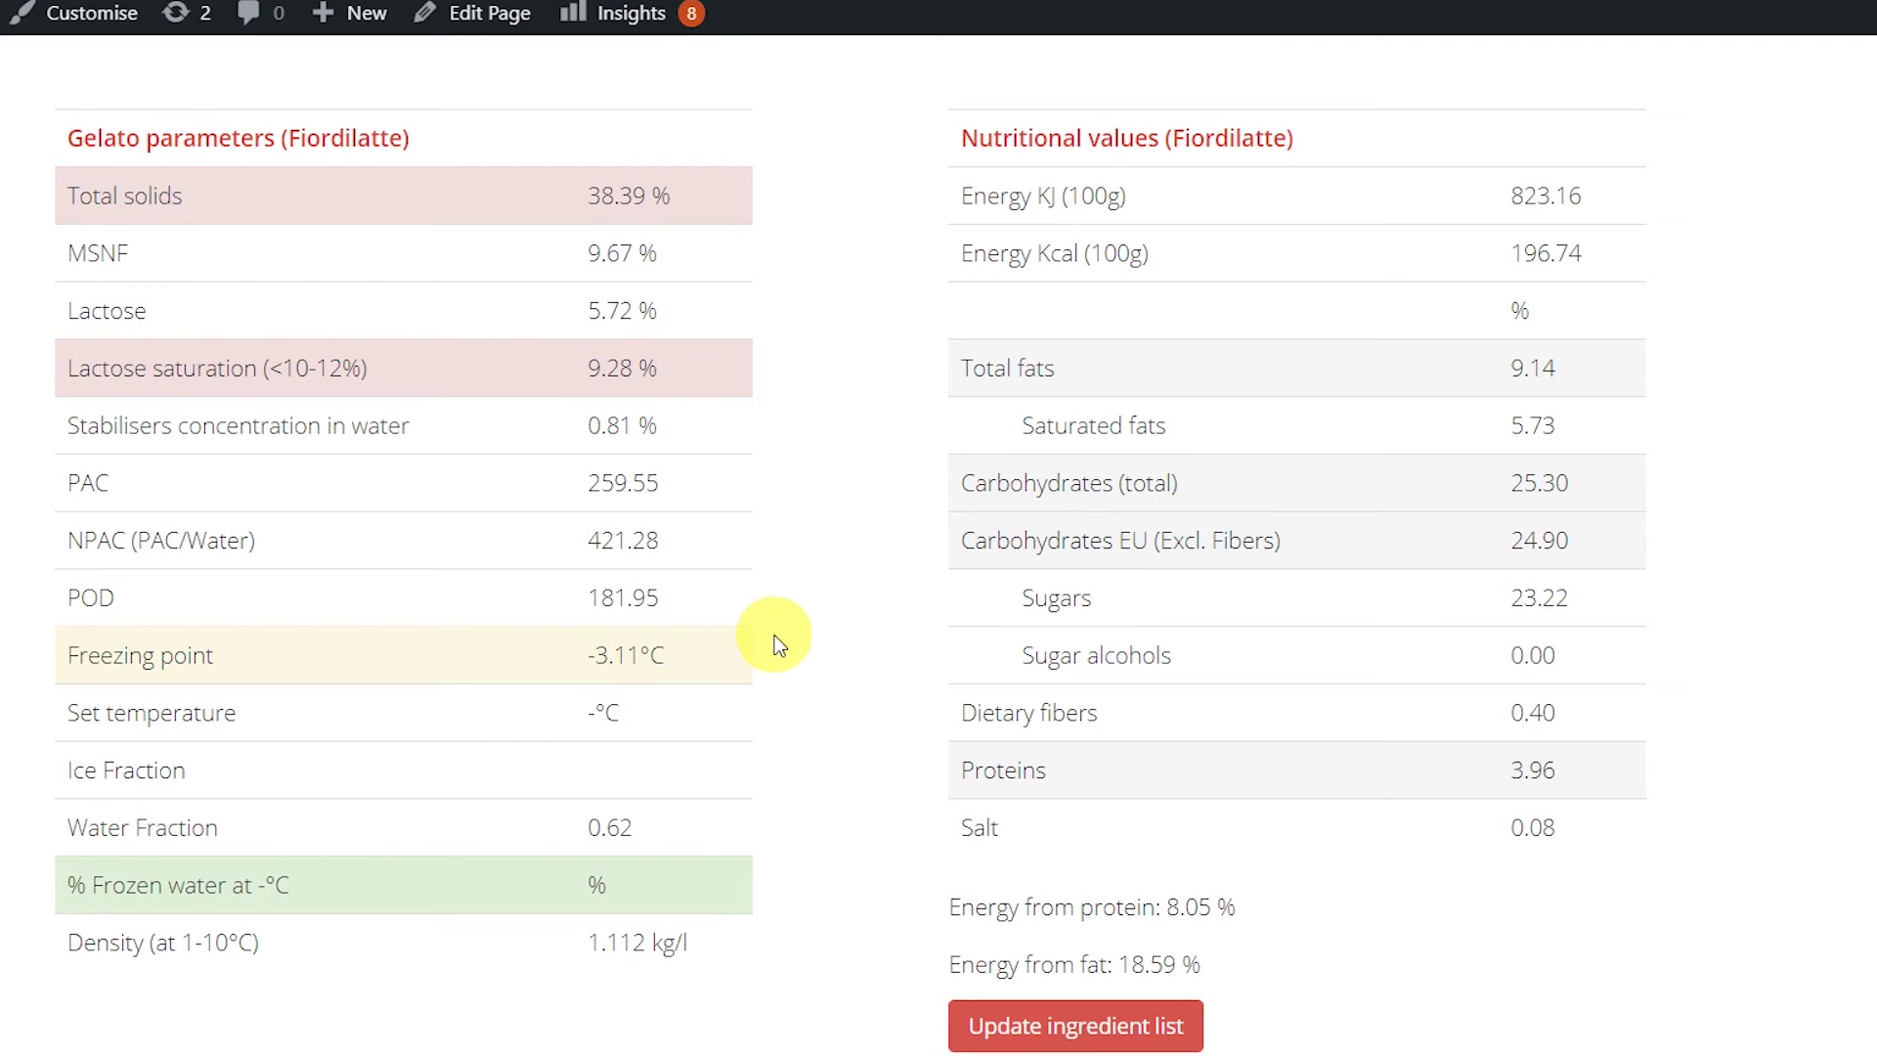
Step: Replace the Dry glucose syrup 42DE ingredient with Maltodextrin19DE in the Fiordilatte formulation
{"action": "scroll", "coordinate": [782, 635], "scroll_direction": "up", "scroll_amount": 10}
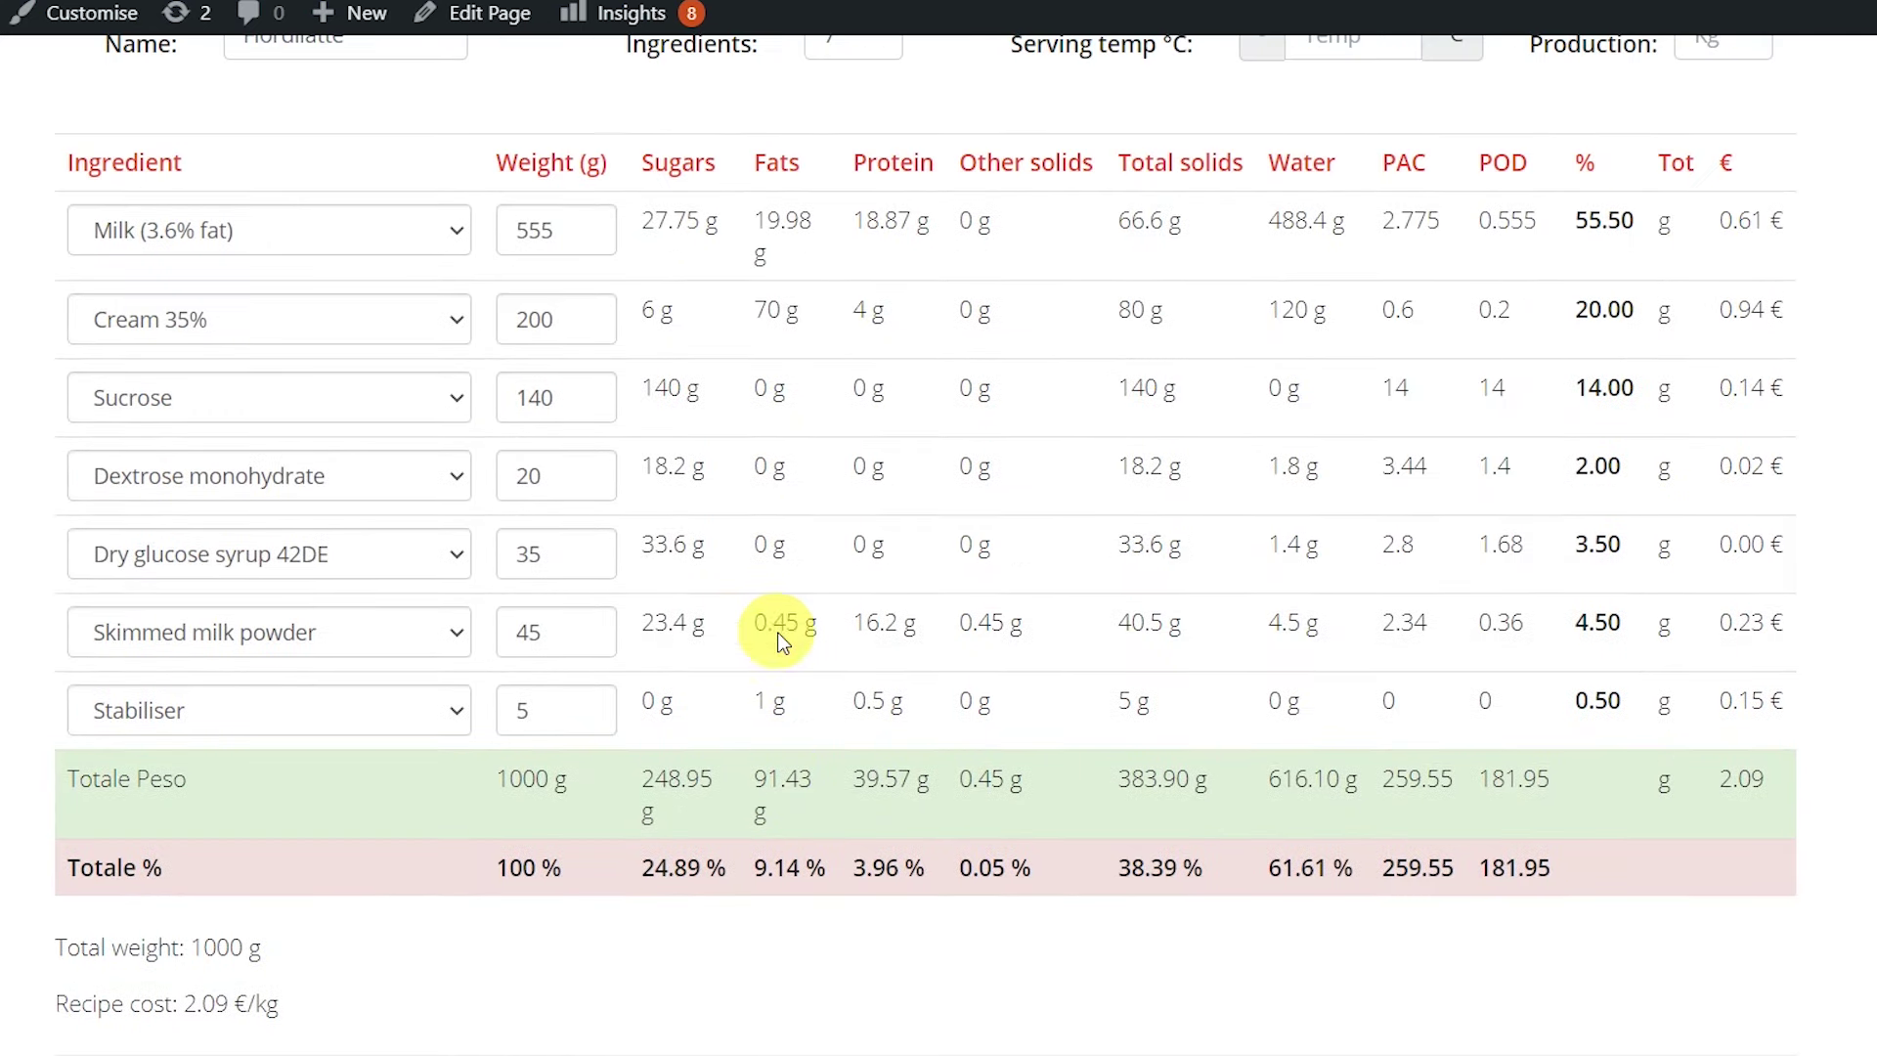
{"action": "left_click", "coordinate": [366, 556]}
{"action": "key", "text": "Down"}
{"action": "key", "text": "Down"}
{"action": "key", "text": "Down"}
{"action": "key", "text": "Down"}
{"action": "key", "text": "Down"}
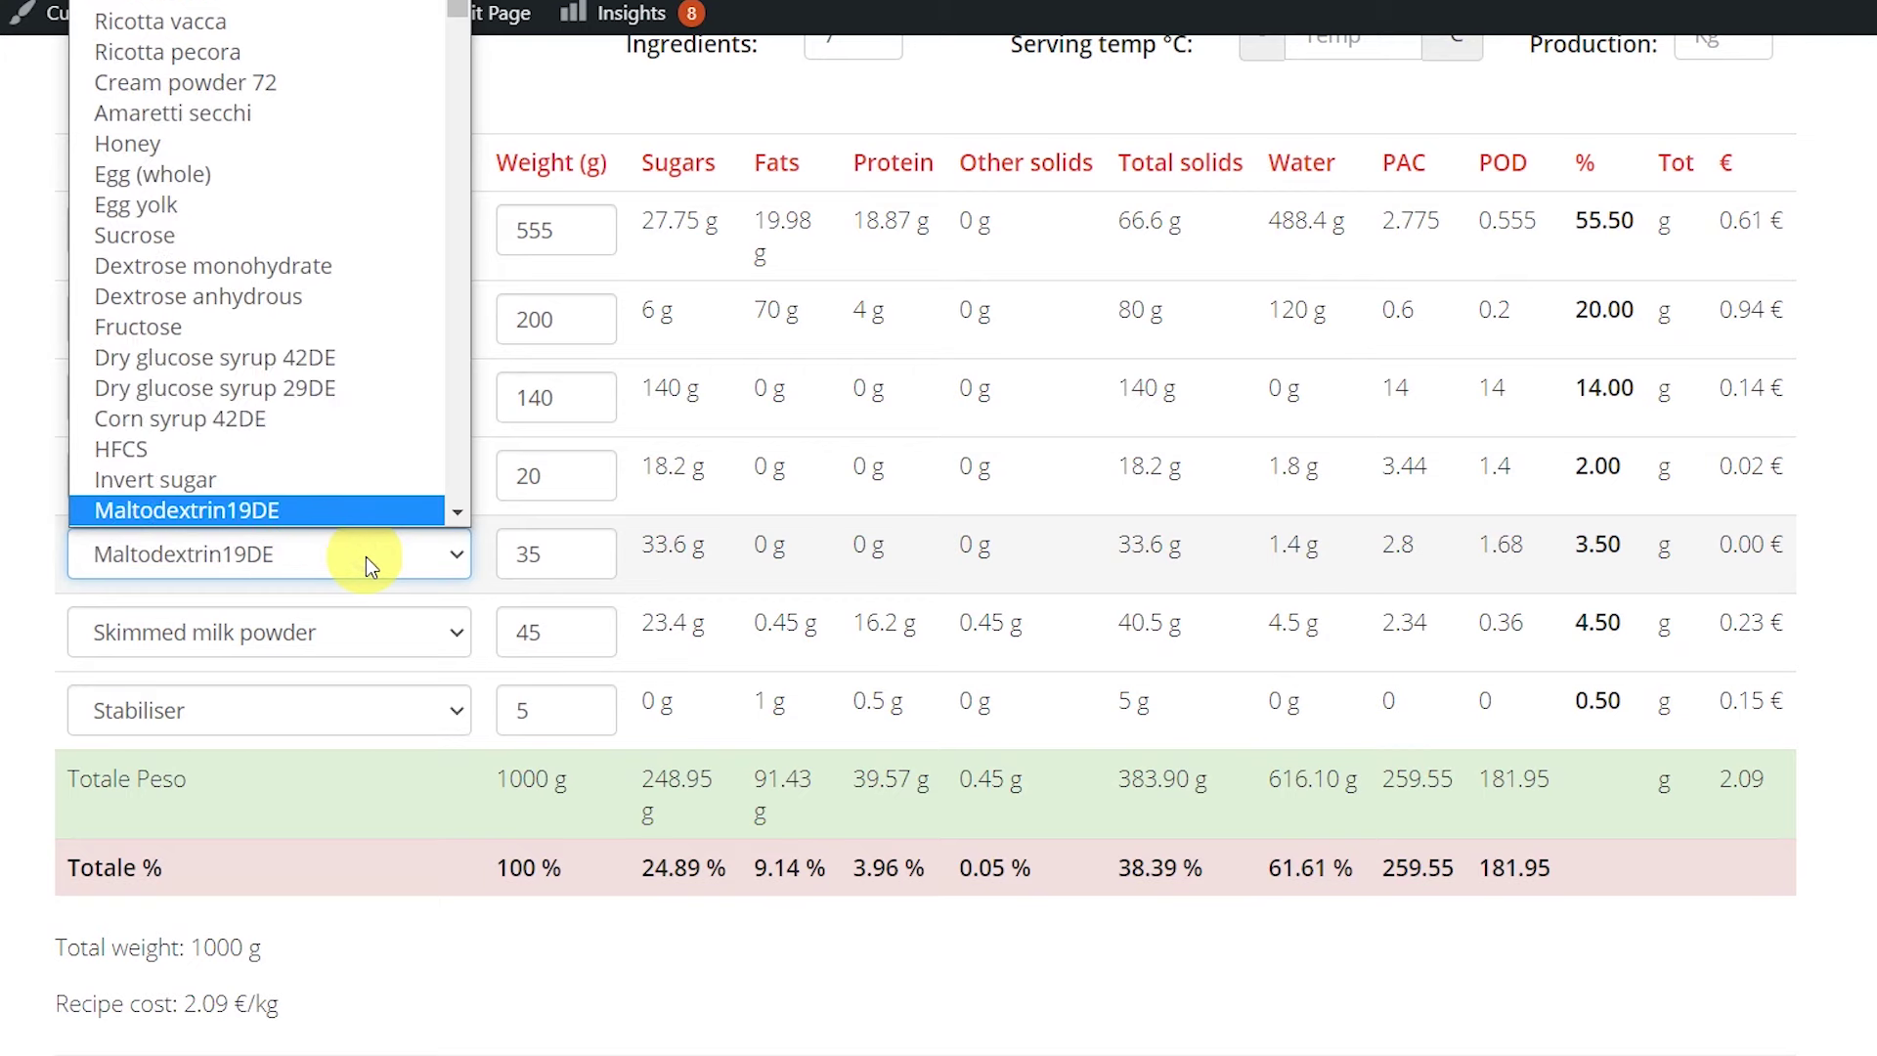
{"action": "key", "text": "Return"}
{"action": "left_click", "coordinate": [585, 553]}
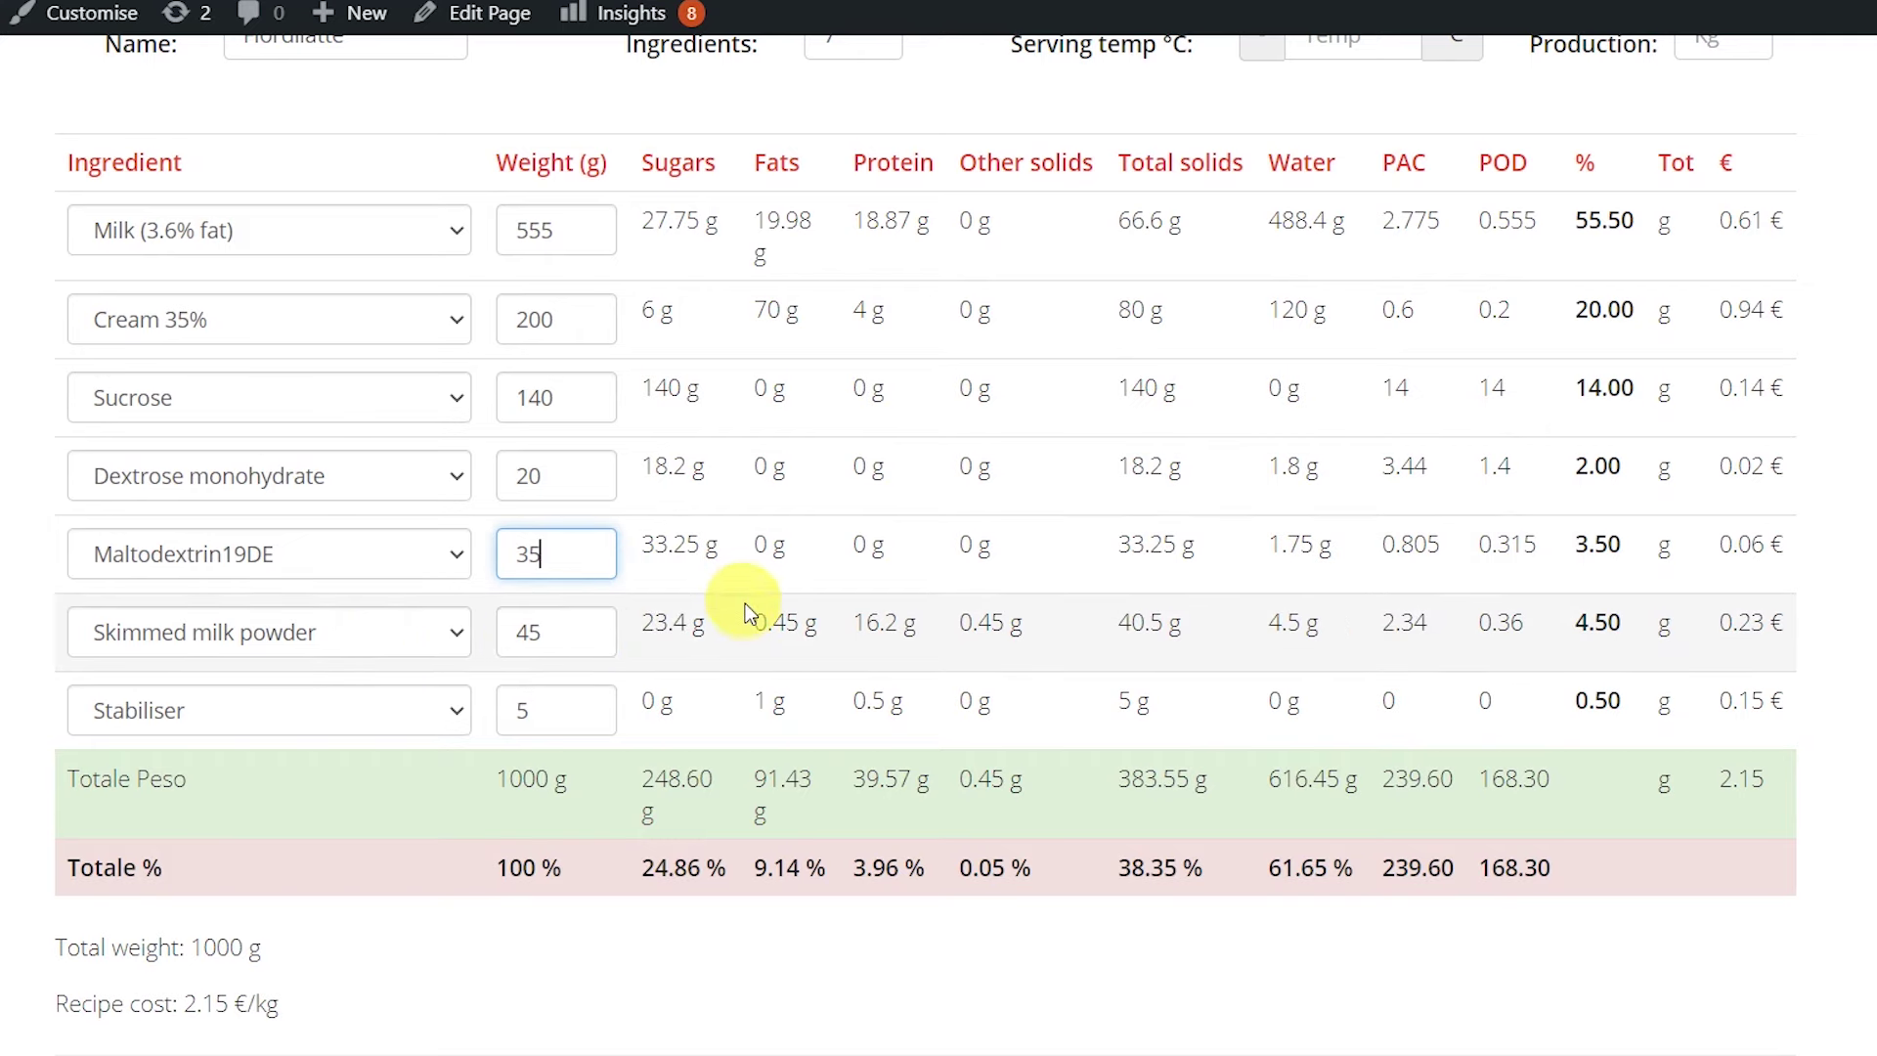
Step: Review the Fiordilatte gelato parameters and nutritional values calculated with Maltodextrin19DE, including total solids, POD and freezing point
{"action": "scroll", "coordinate": [738, 604], "scroll_direction": "down", "scroll_amount": 1}
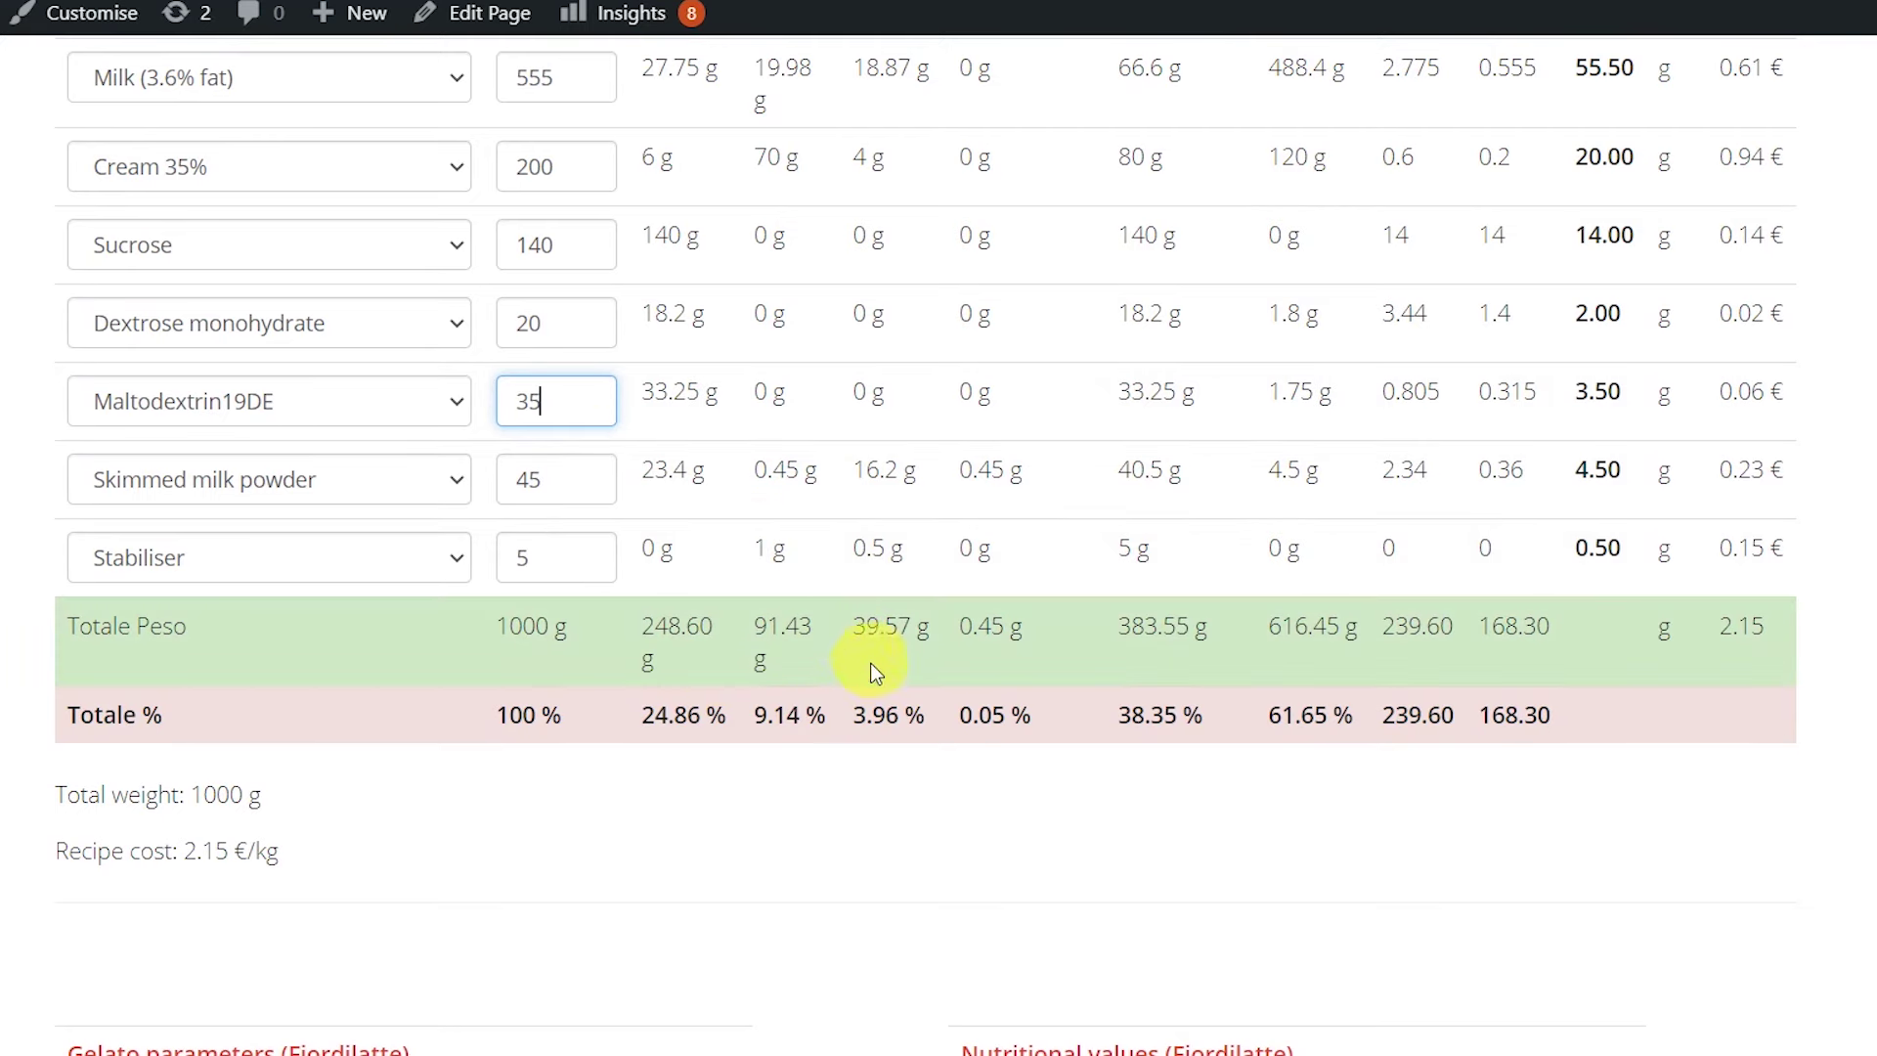
{"action": "scroll", "coordinate": [848, 678], "scroll_direction": "down", "scroll_amount": 4}
{"action": "scroll", "coordinate": [847, 681], "scroll_direction": "down", "scroll_amount": 4}
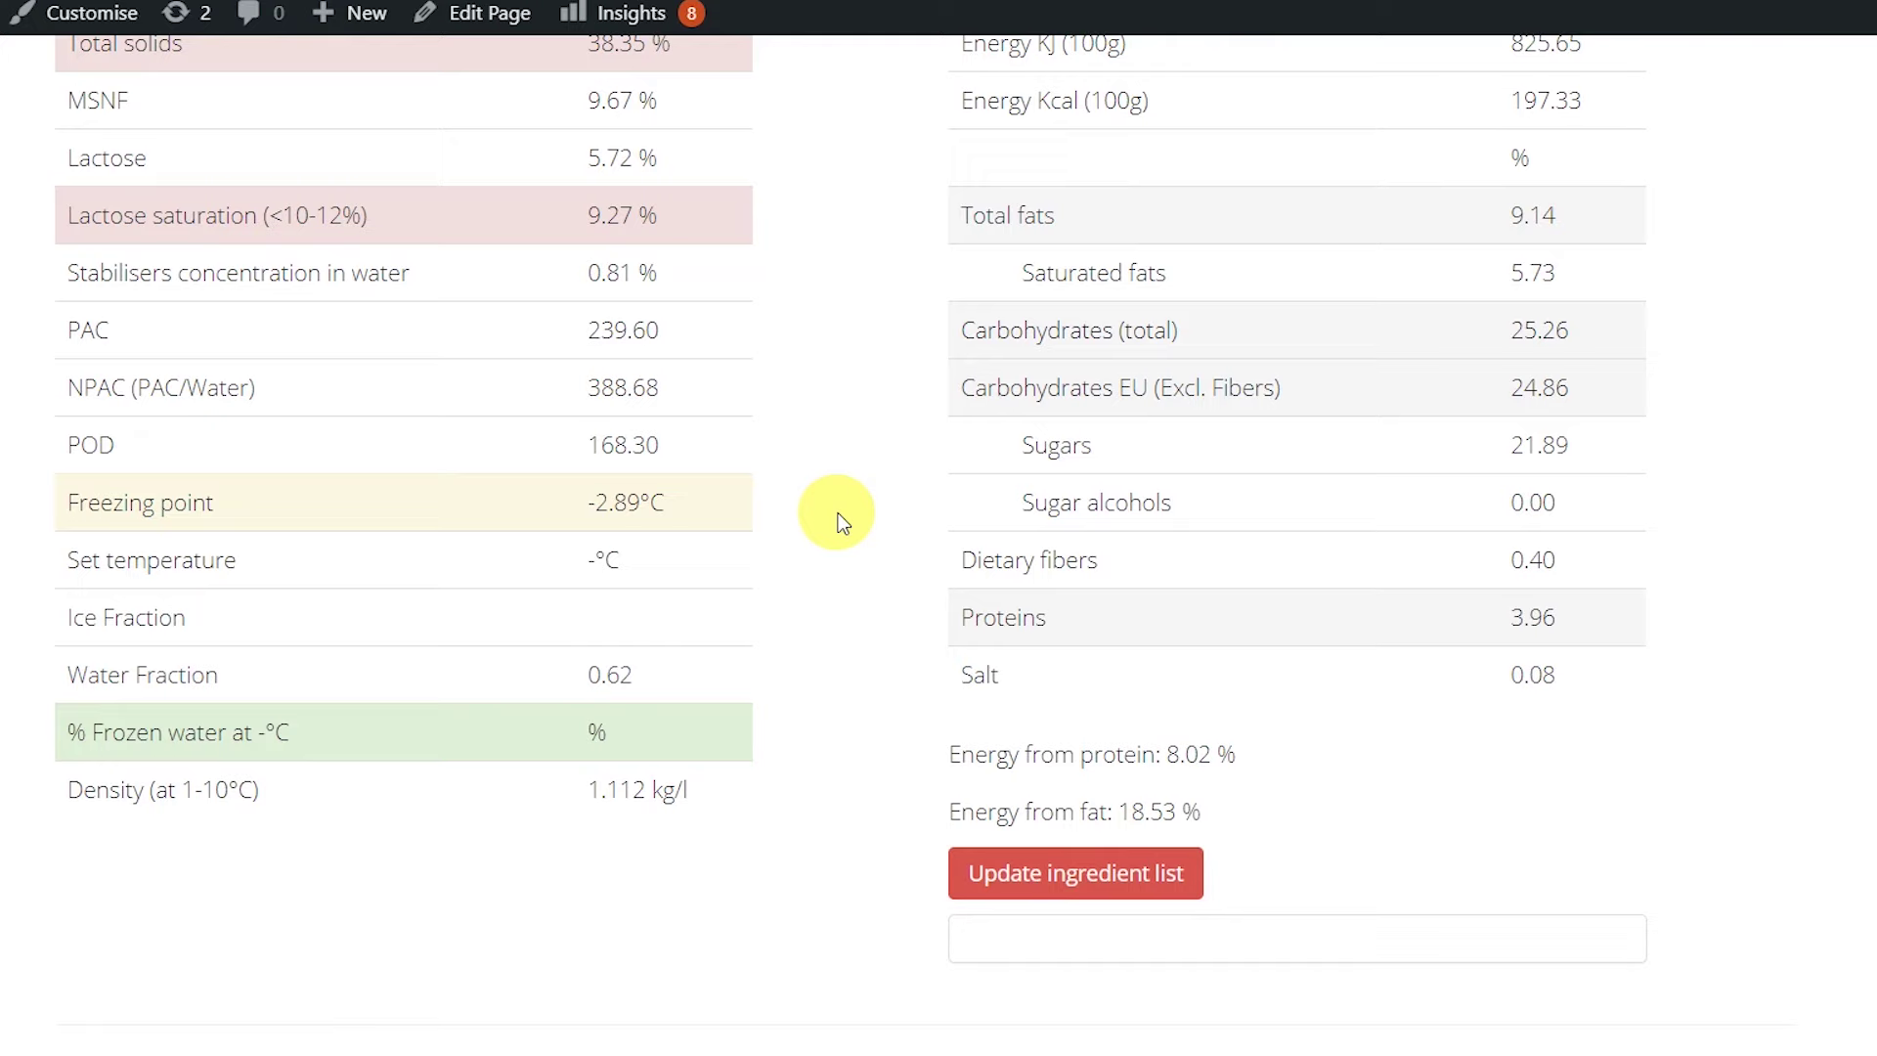
{"action": "scroll", "coordinate": [842, 521], "scroll_direction": "up", "scroll_amount": 3}
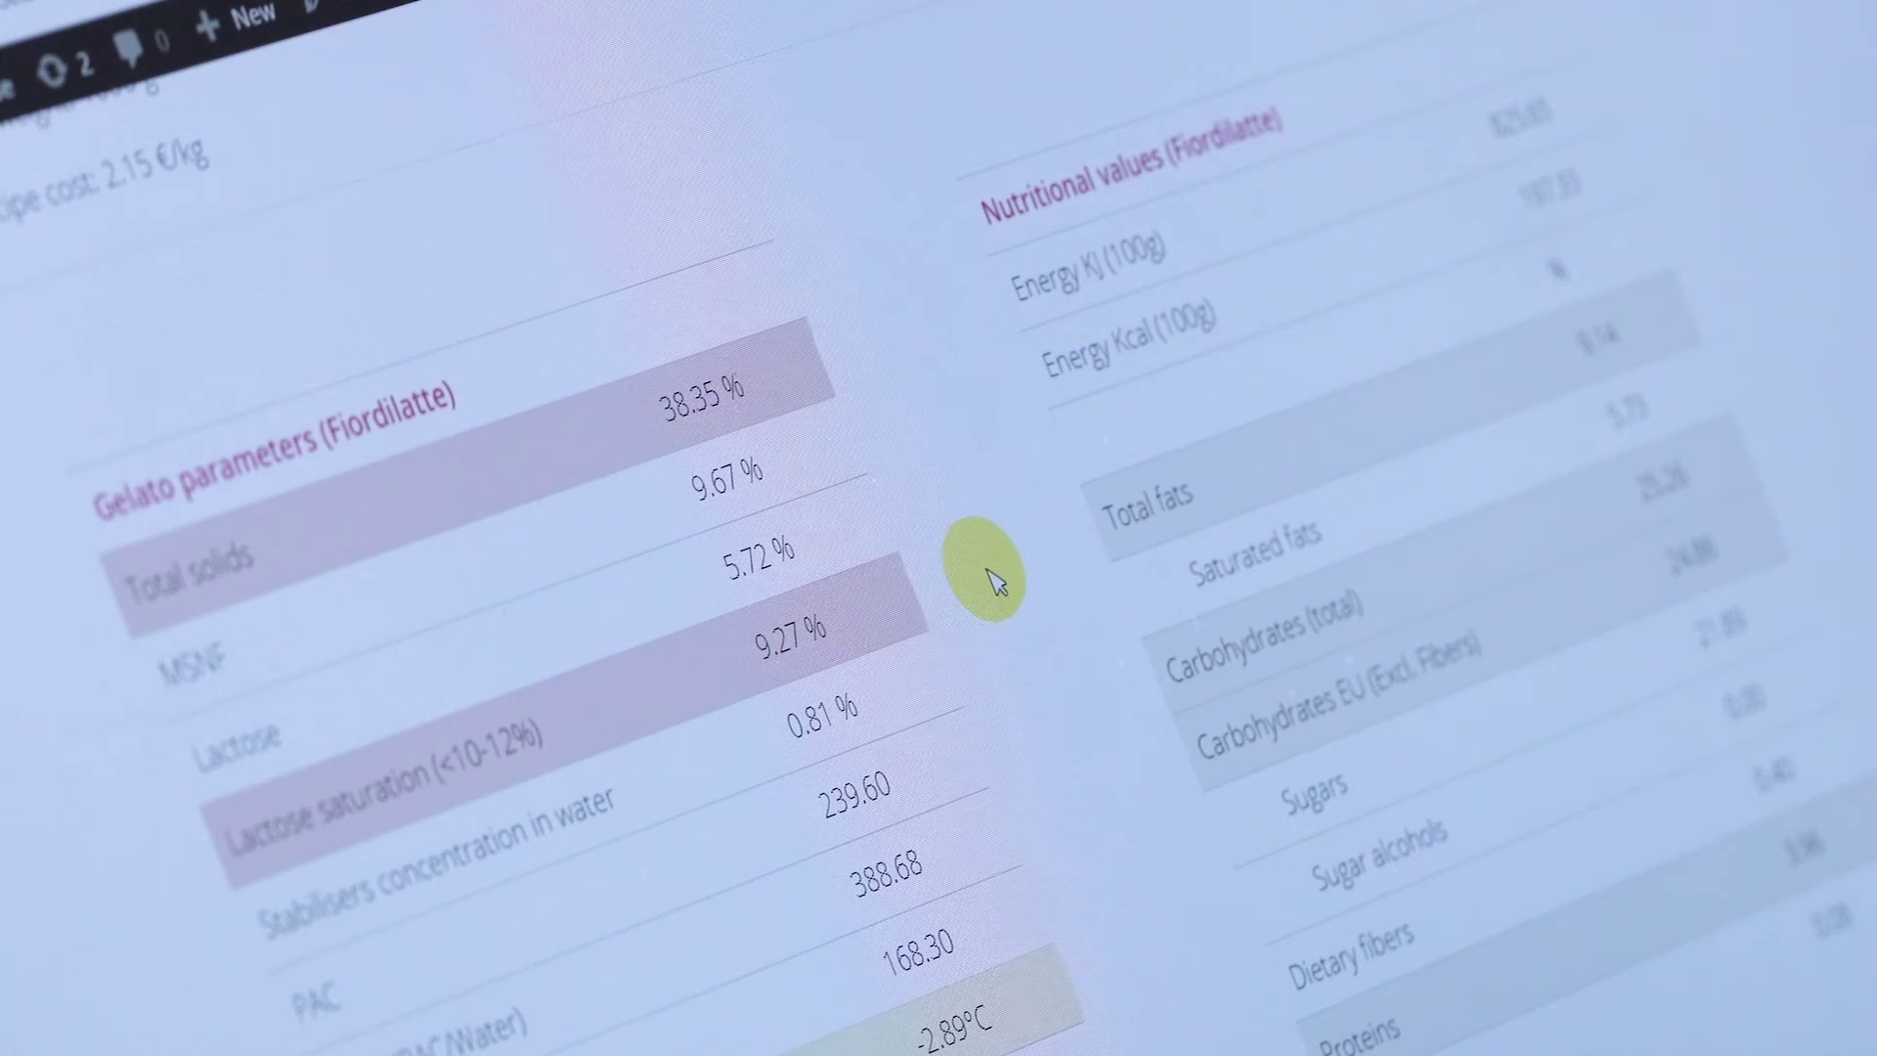
{"action": "scroll", "coordinate": [1012, 577], "scroll_direction": "up", "scroll_amount": 4}
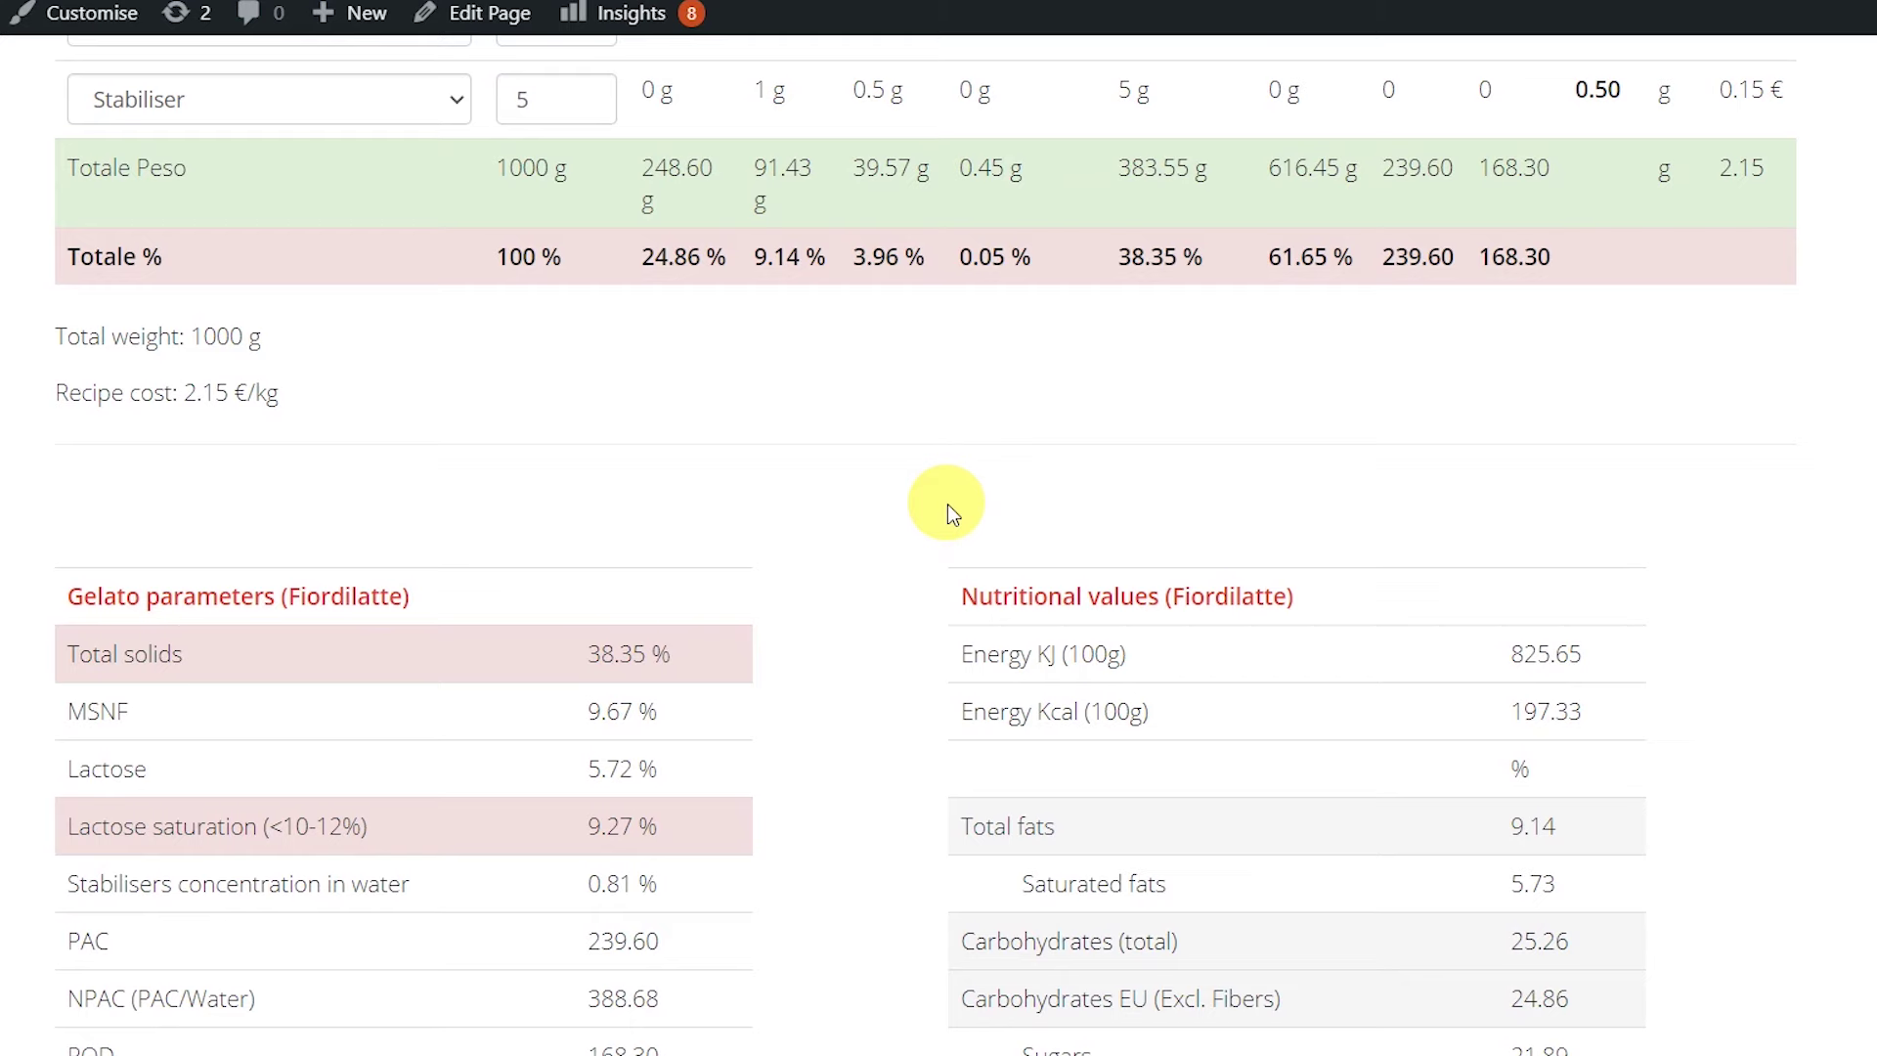
{"action": "scroll", "coordinate": [1053, 483], "scroll_direction": "down", "scroll_amount": 5}
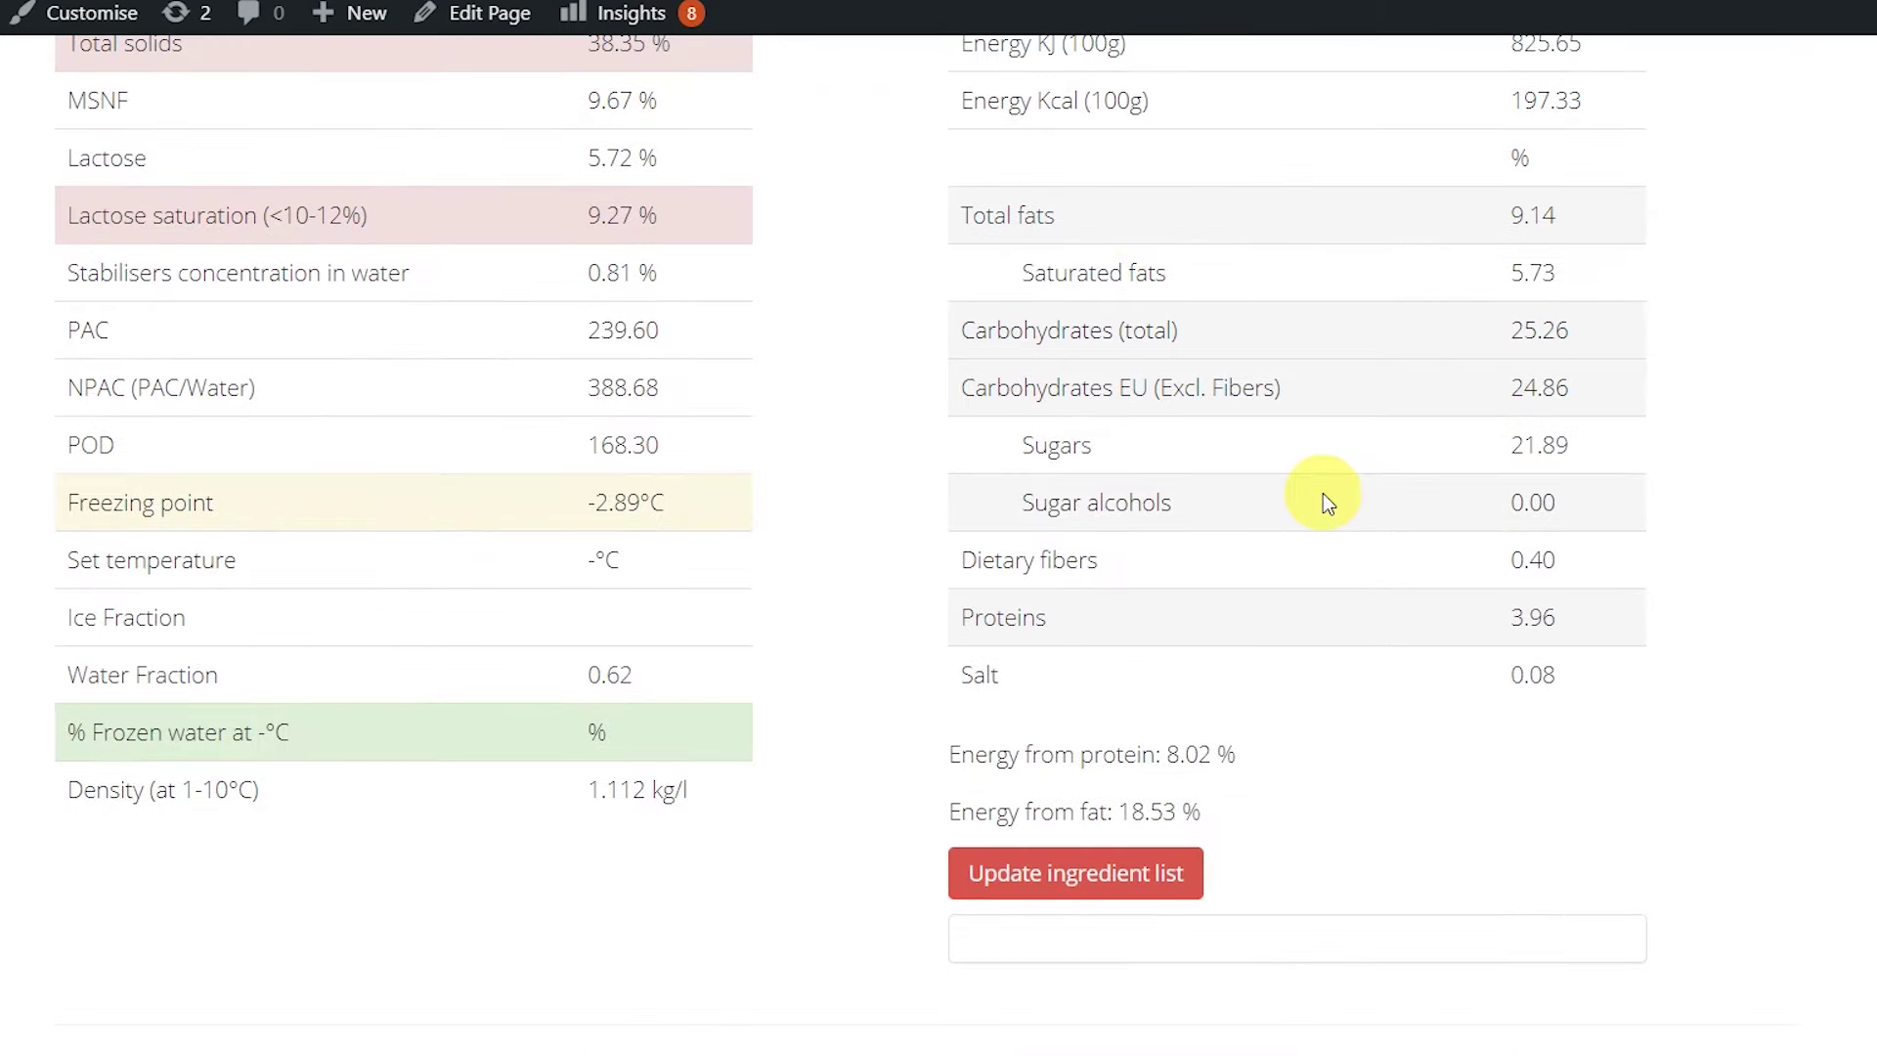
Step: Try to start production from the Fiordilatte recipe summary and return to the ingredient formulation
{"action": "scroll", "coordinate": [1217, 362], "scroll_direction": "down", "scroll_amount": 8}
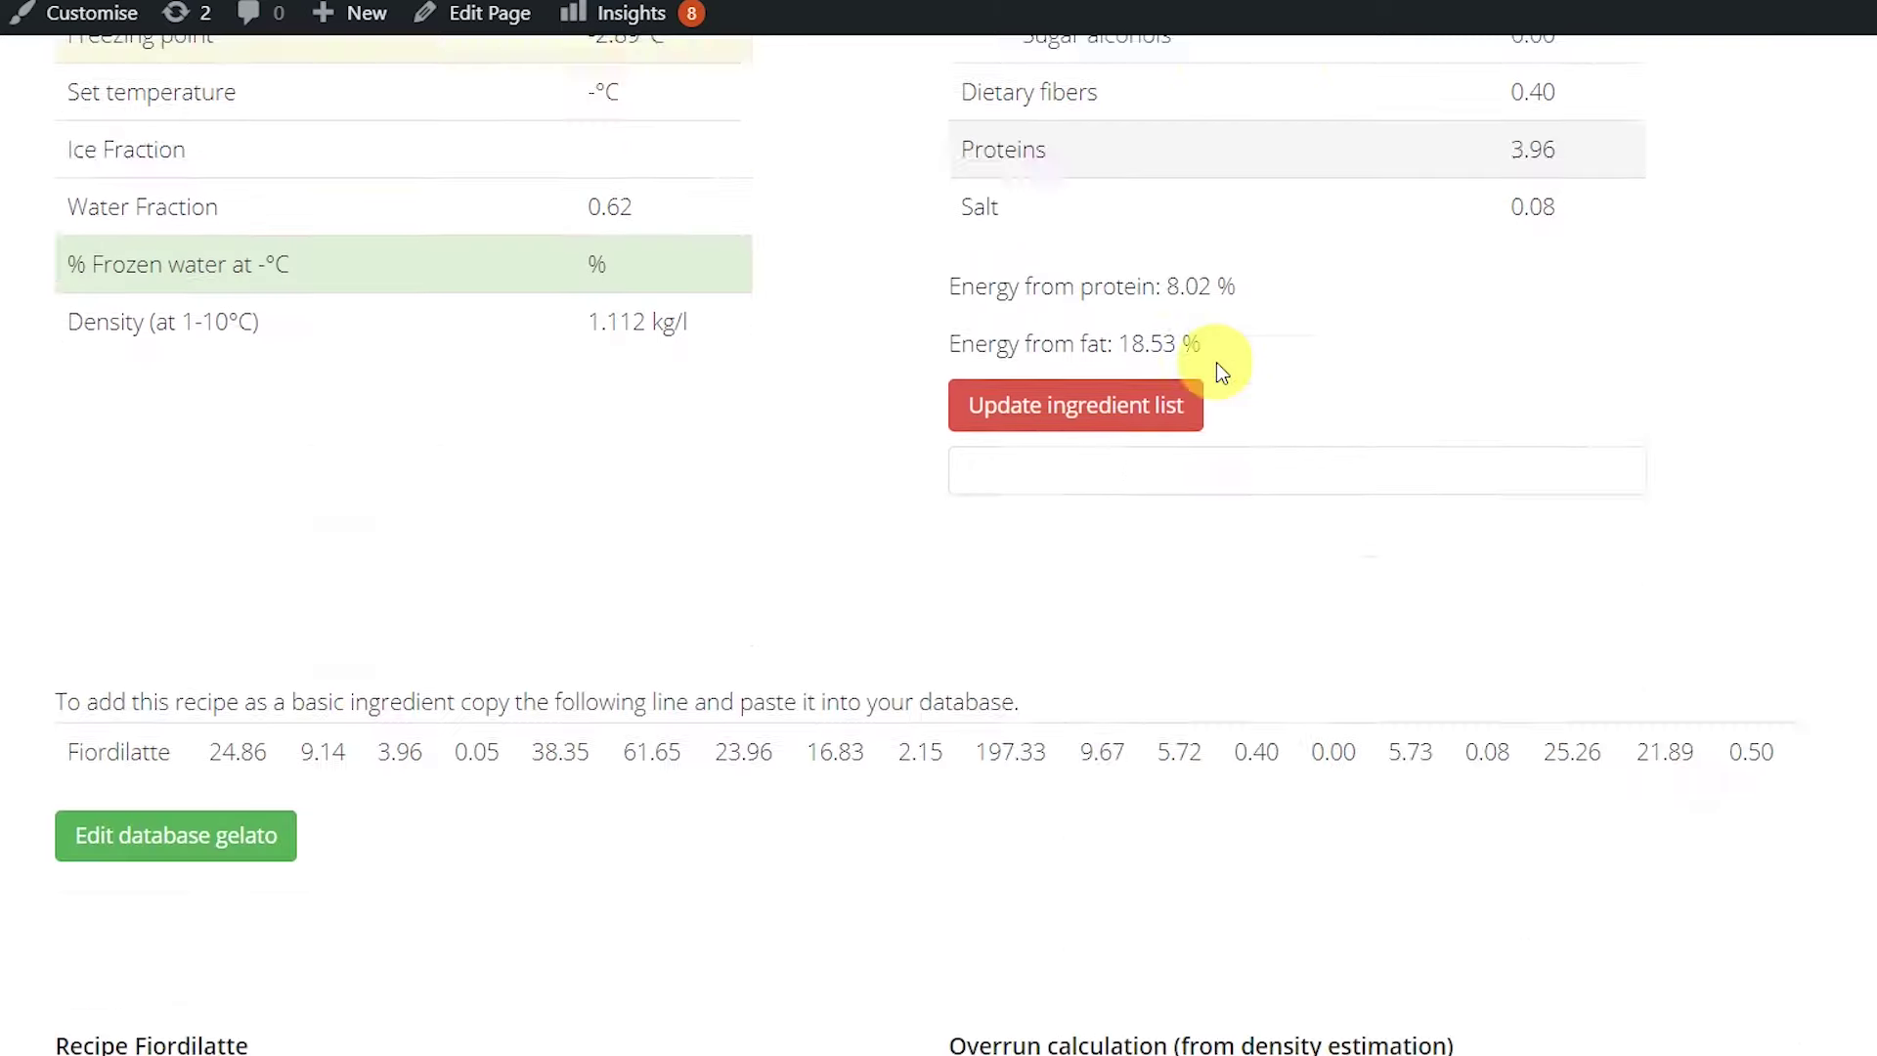
{"action": "scroll", "coordinate": [1213, 376], "scroll_direction": "down", "scroll_amount": 3}
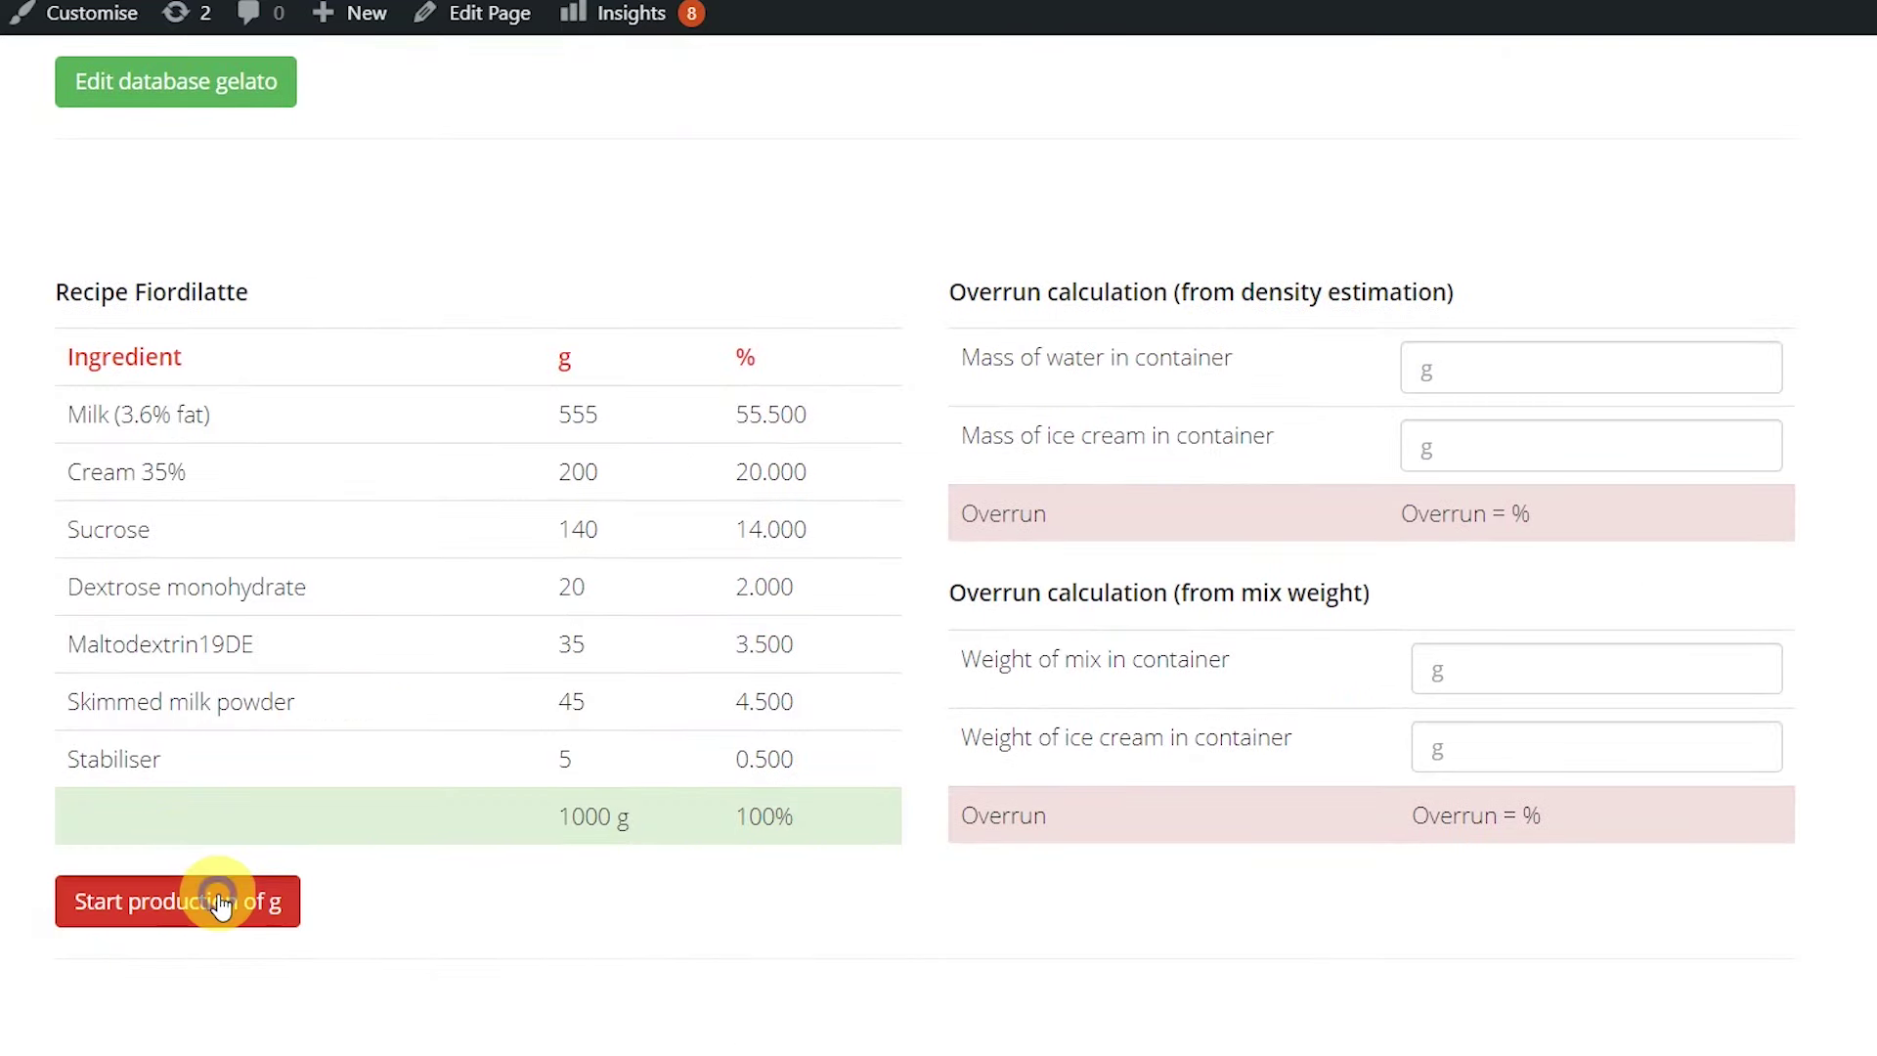
{"action": "left_click", "coordinate": [250, 896]}
{"action": "left_click", "coordinate": [1591, 193]}
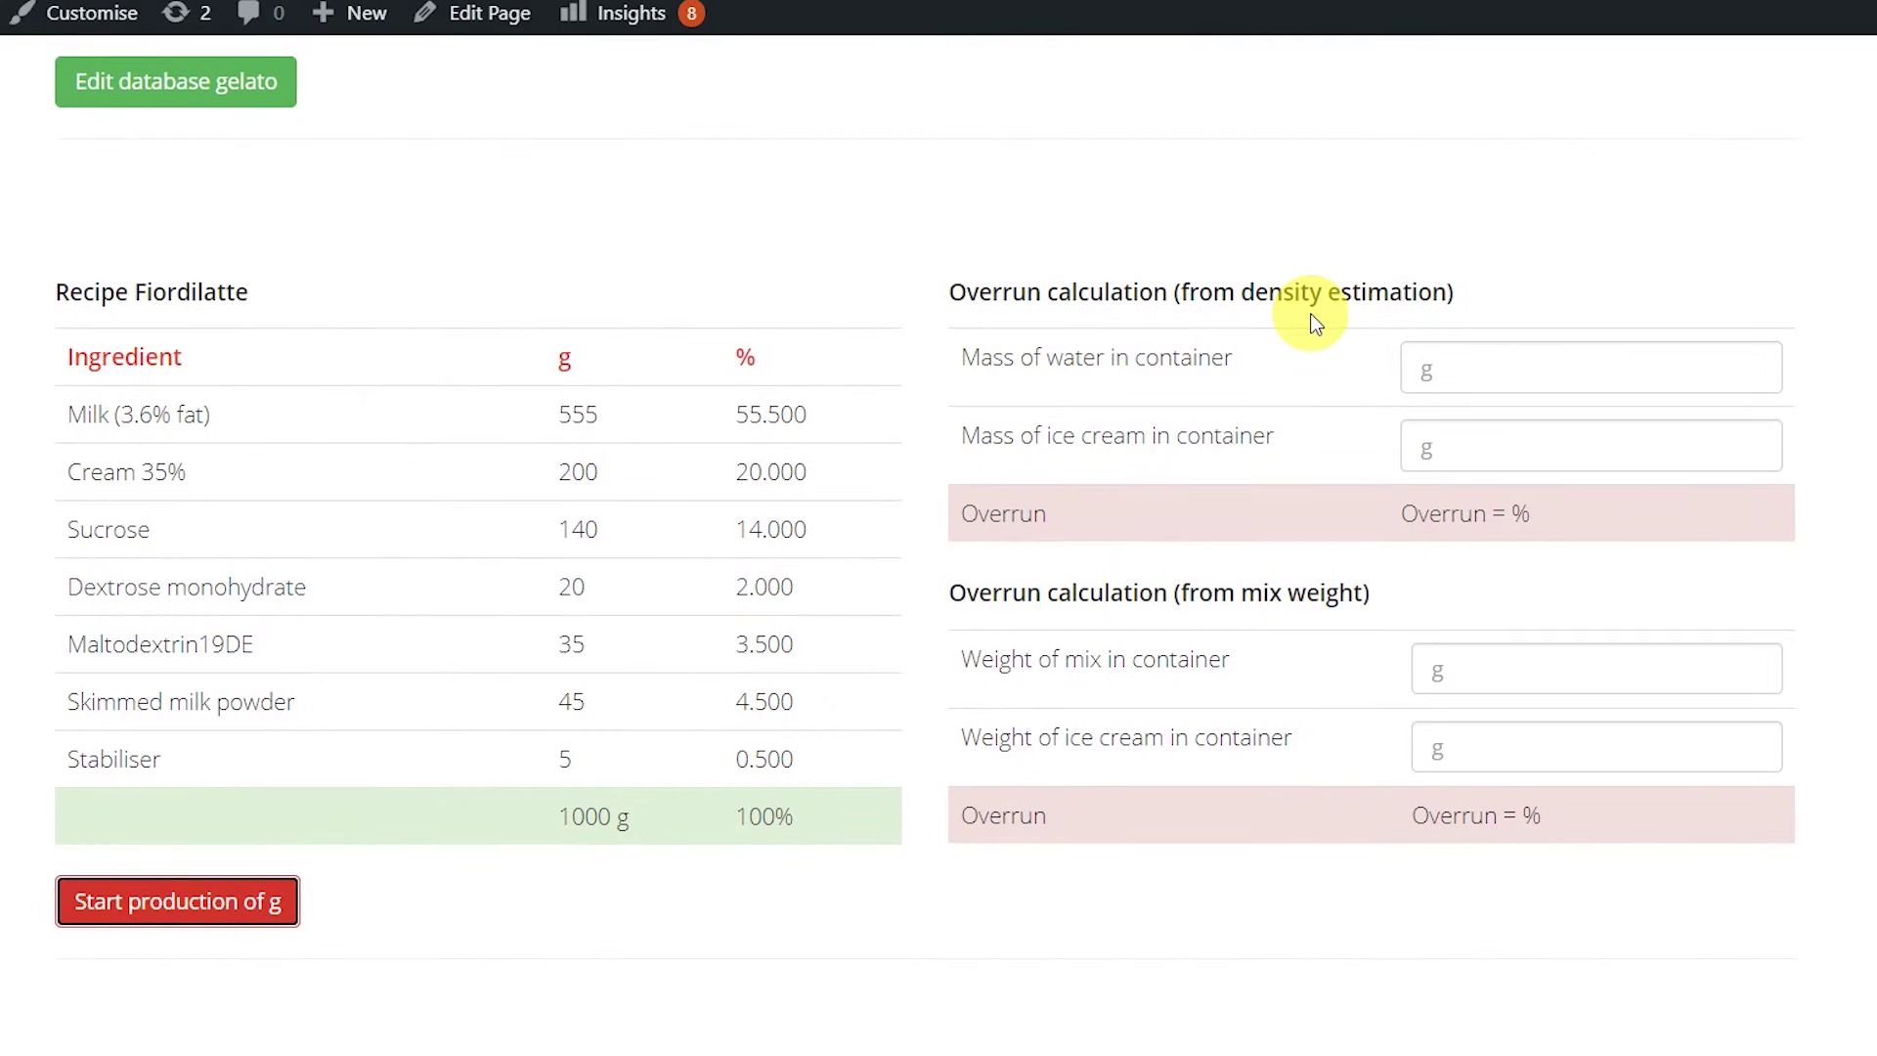
{"action": "scroll", "coordinate": [1313, 315], "scroll_direction": "up", "scroll_amount": 15}
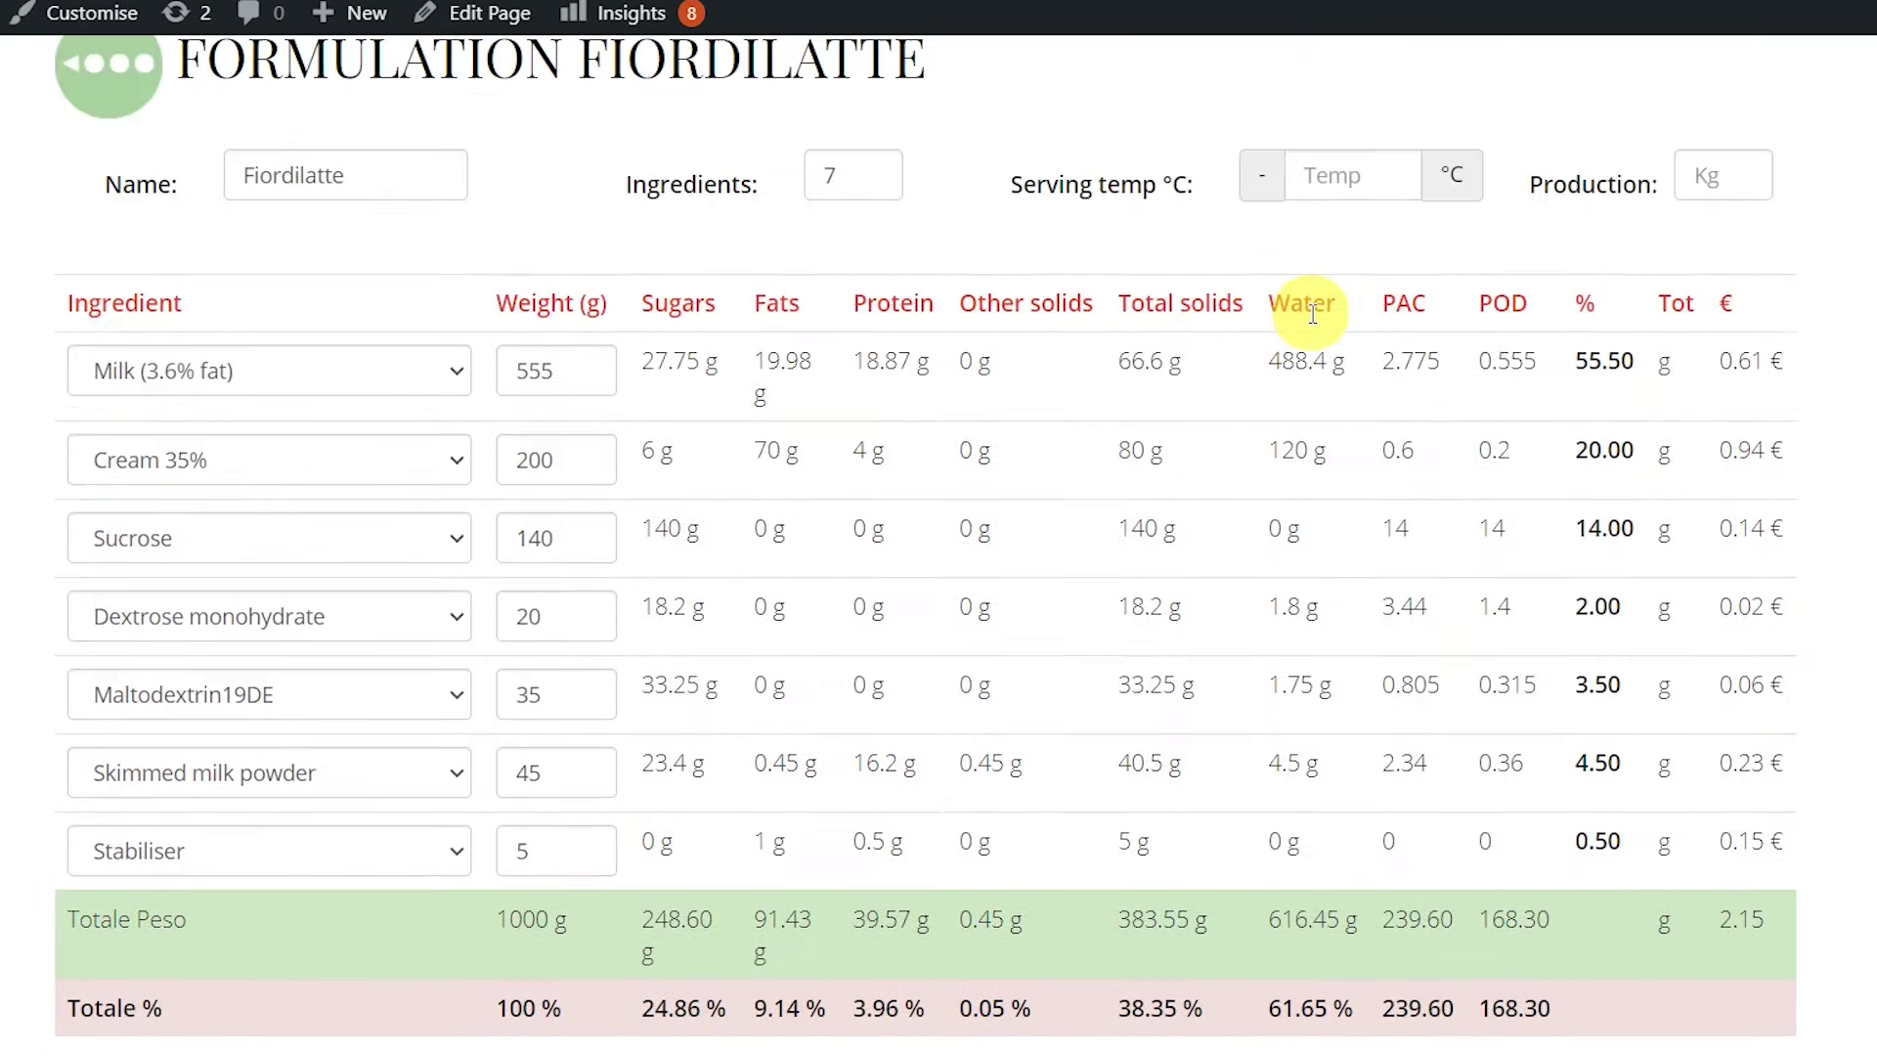